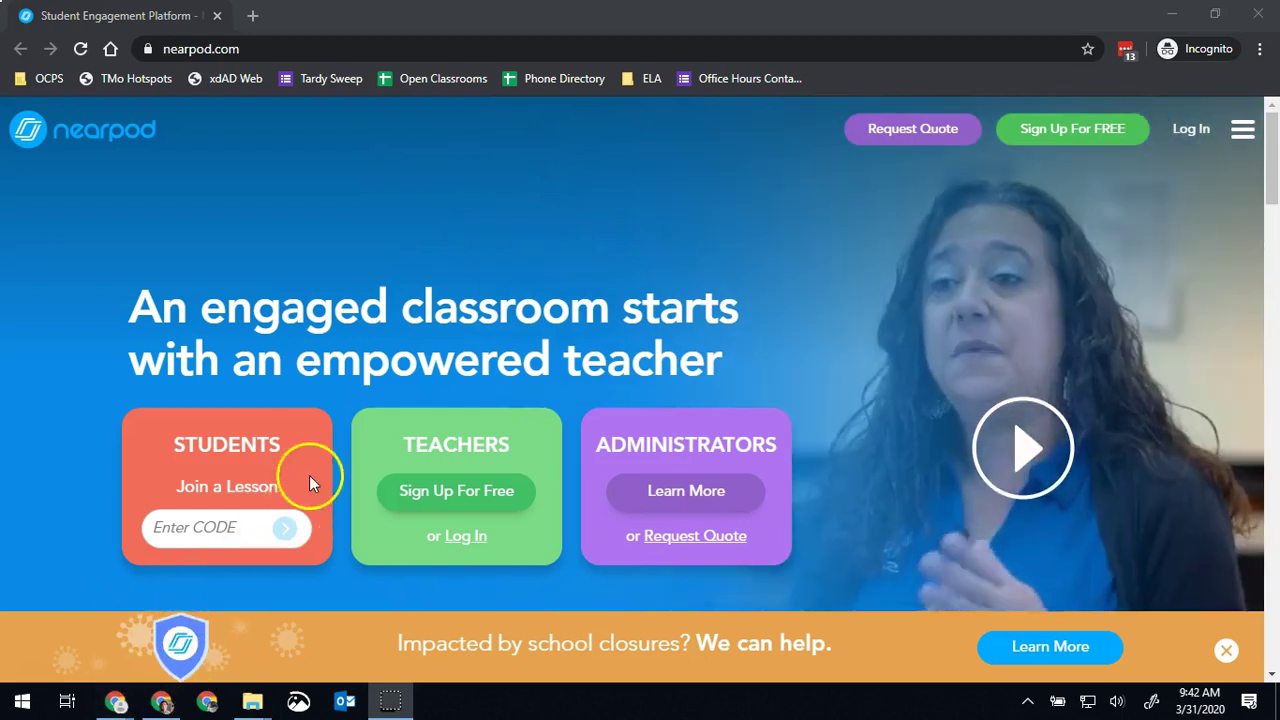
Step: Switch from the Nearpod homepage to the Computer Science Intro deck's browser window
click(118, 703)
click(155, 635)
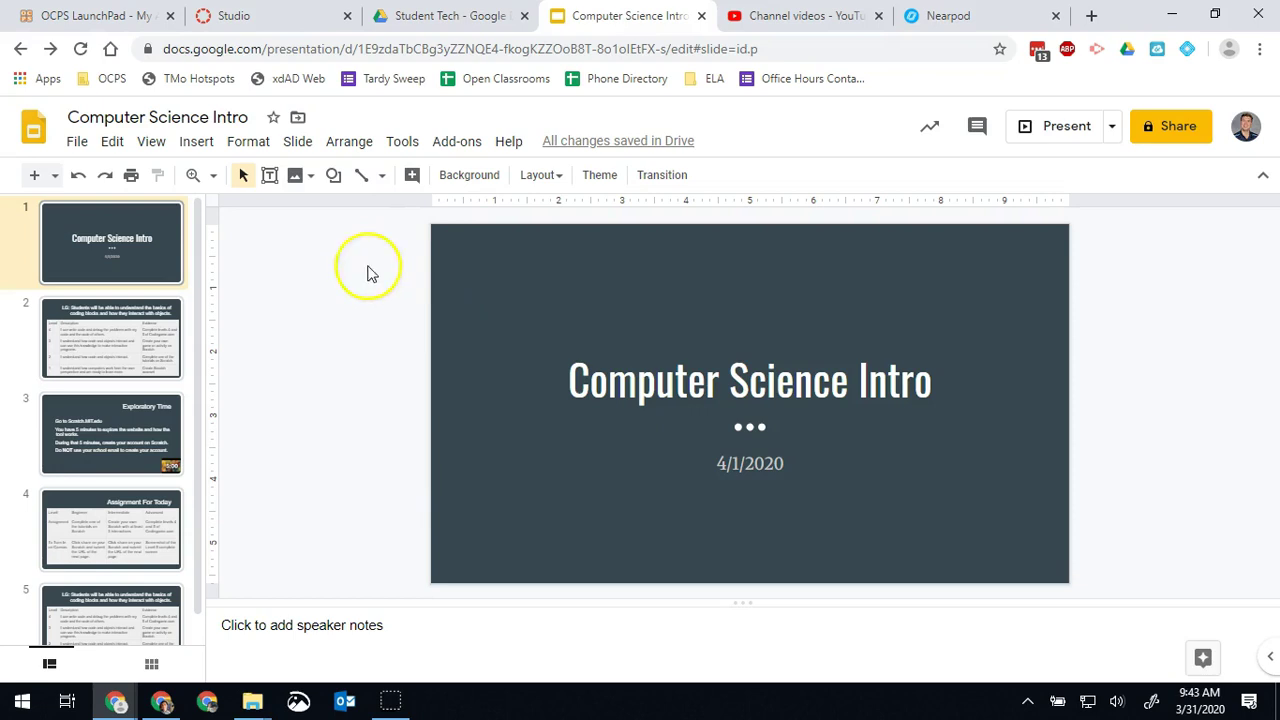
Step: Search the Get add-ons marketplace for 'nearpod' and open the Nearpod listing
click(460, 146)
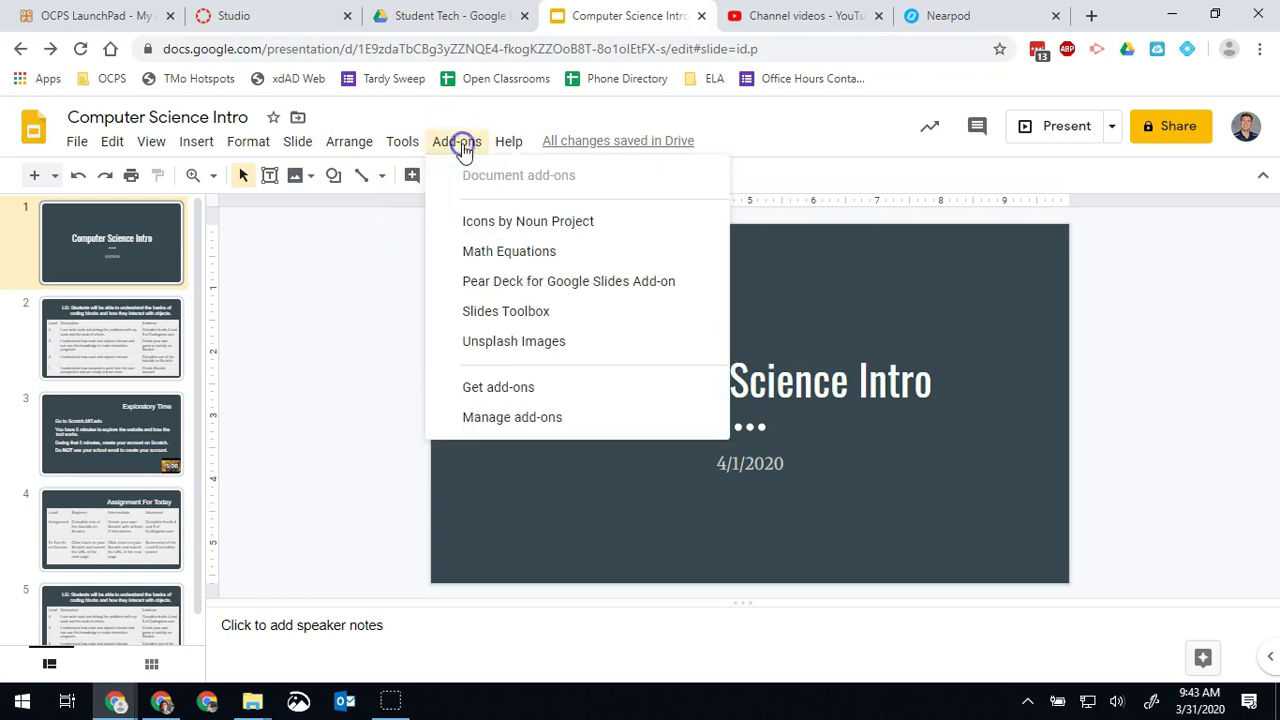
click(522, 394)
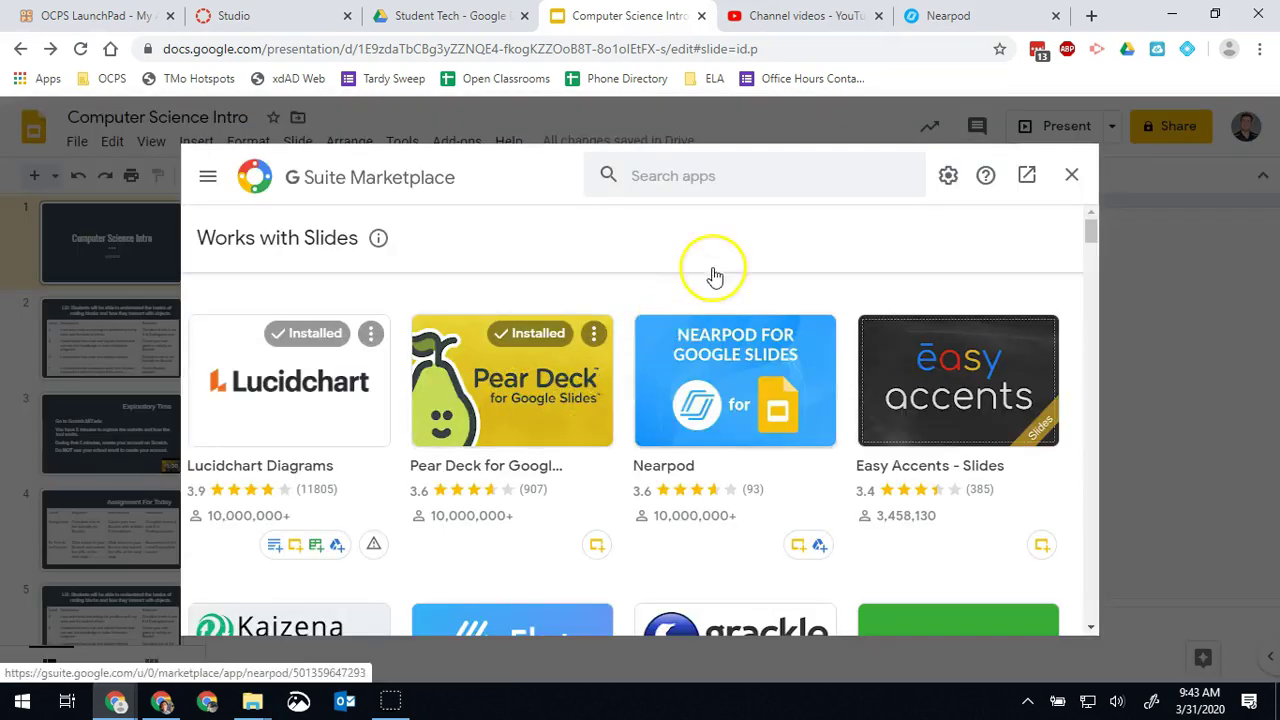
click(700, 182)
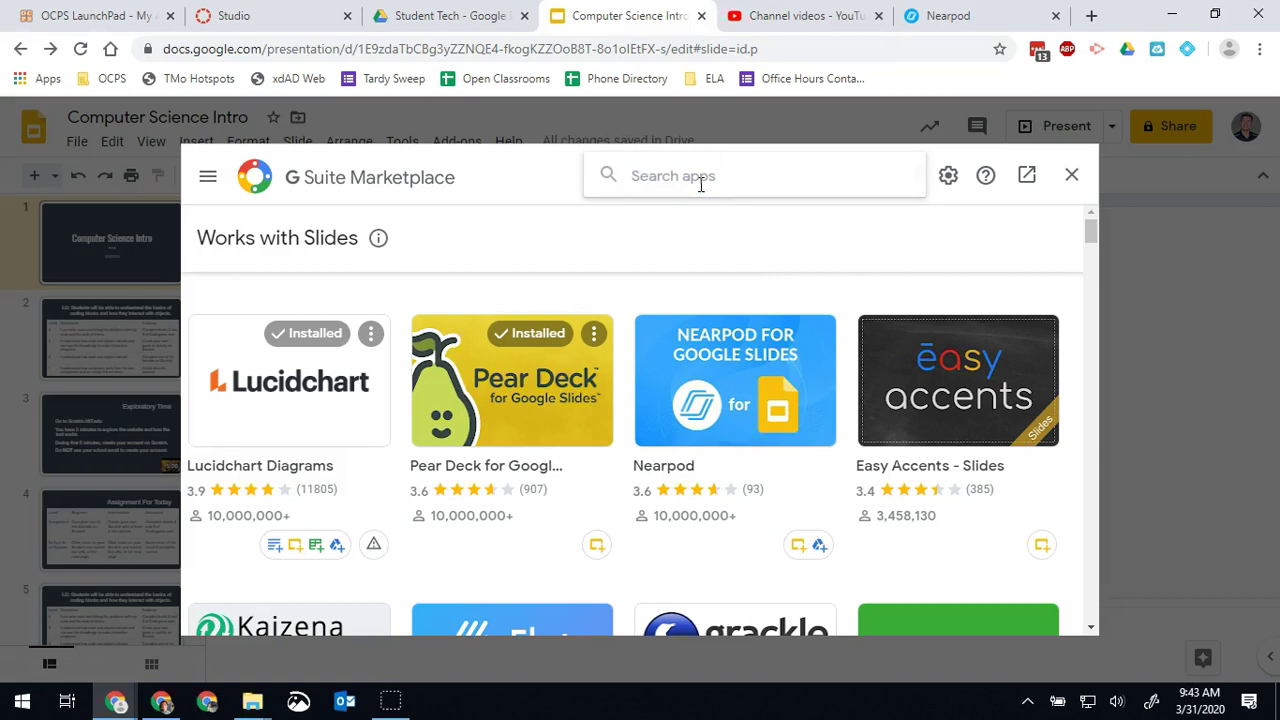
text(near)
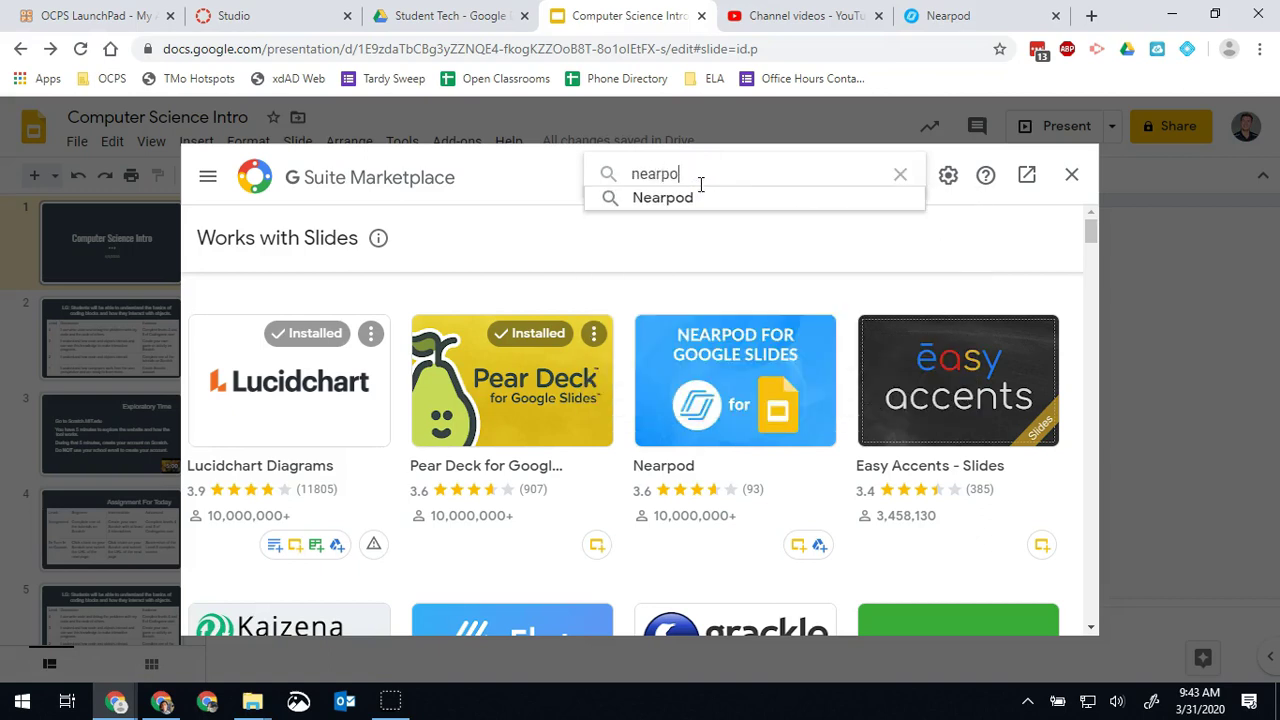
text(po)
key(Return)
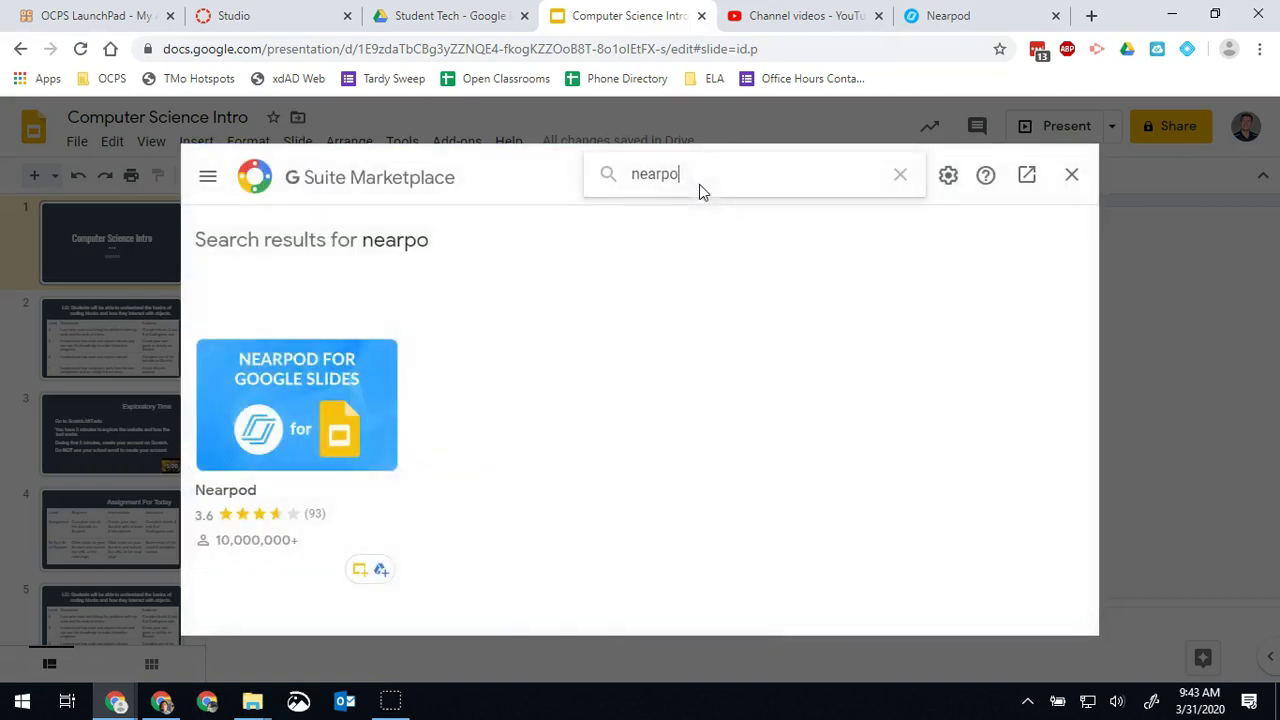
click(308, 406)
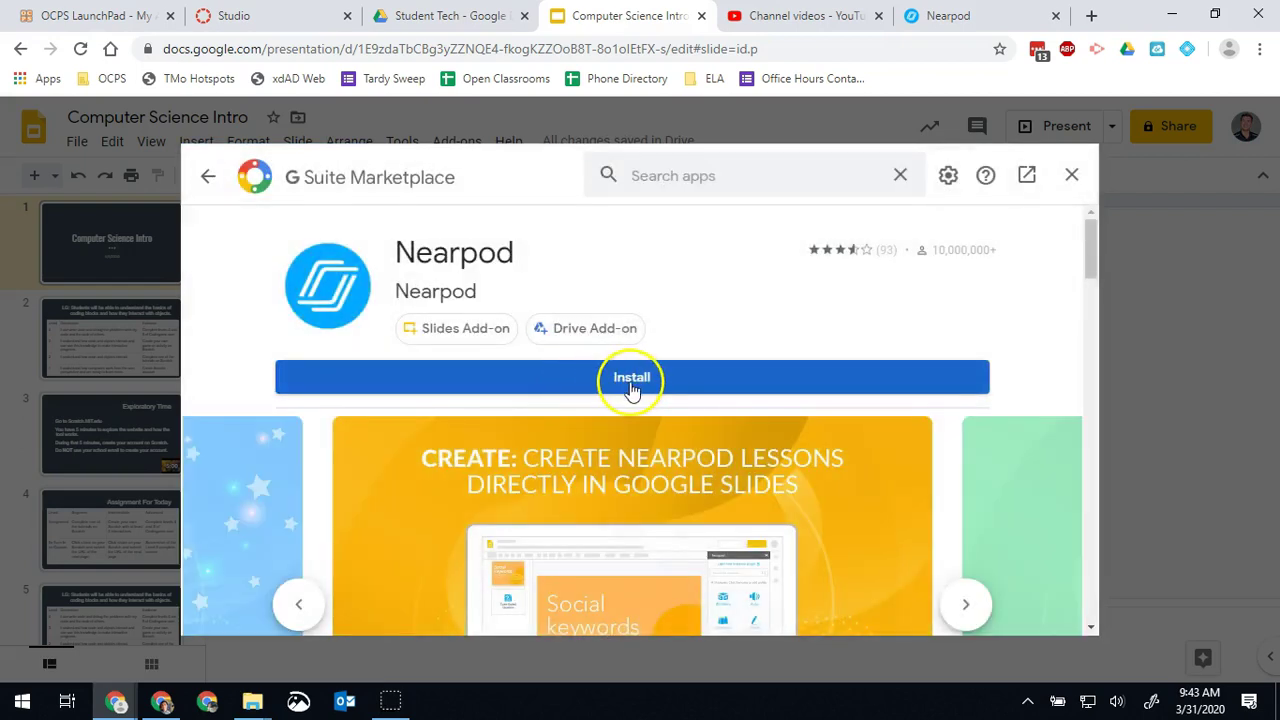
Step: Install Nearpod, choosing the Google account and allowing it access
click(631, 380)
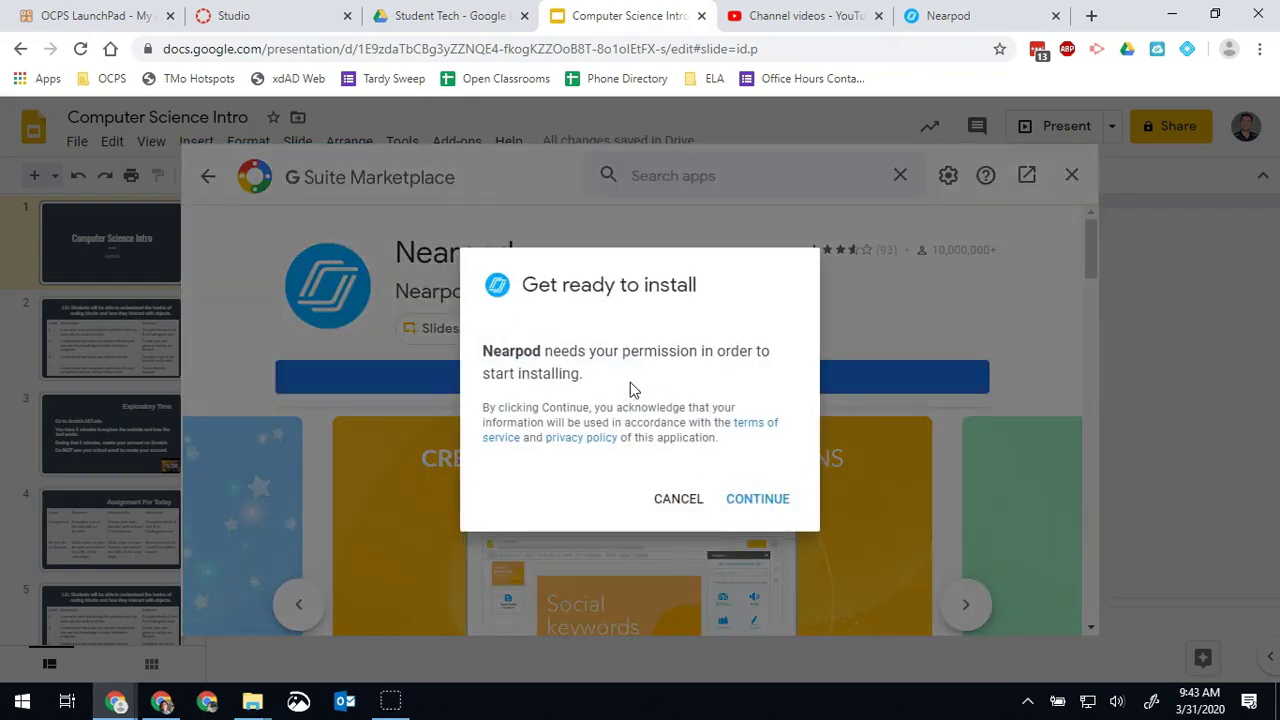
click(745, 506)
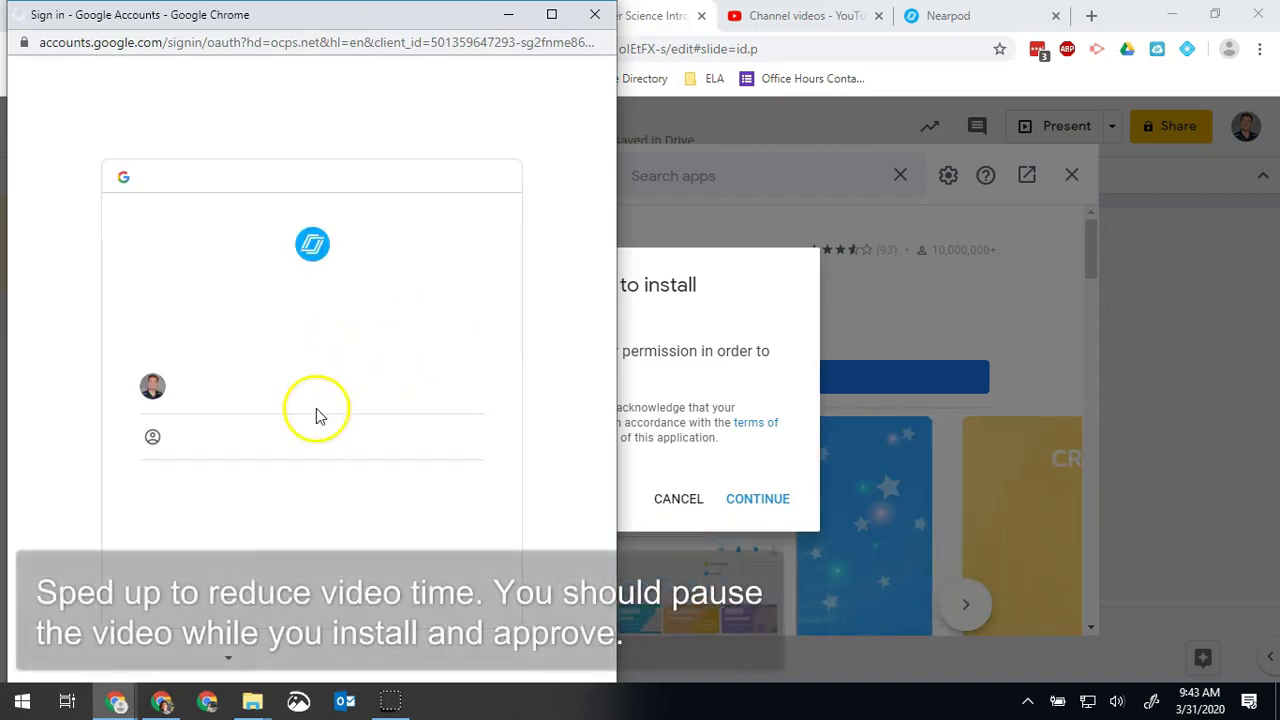
click(312, 395)
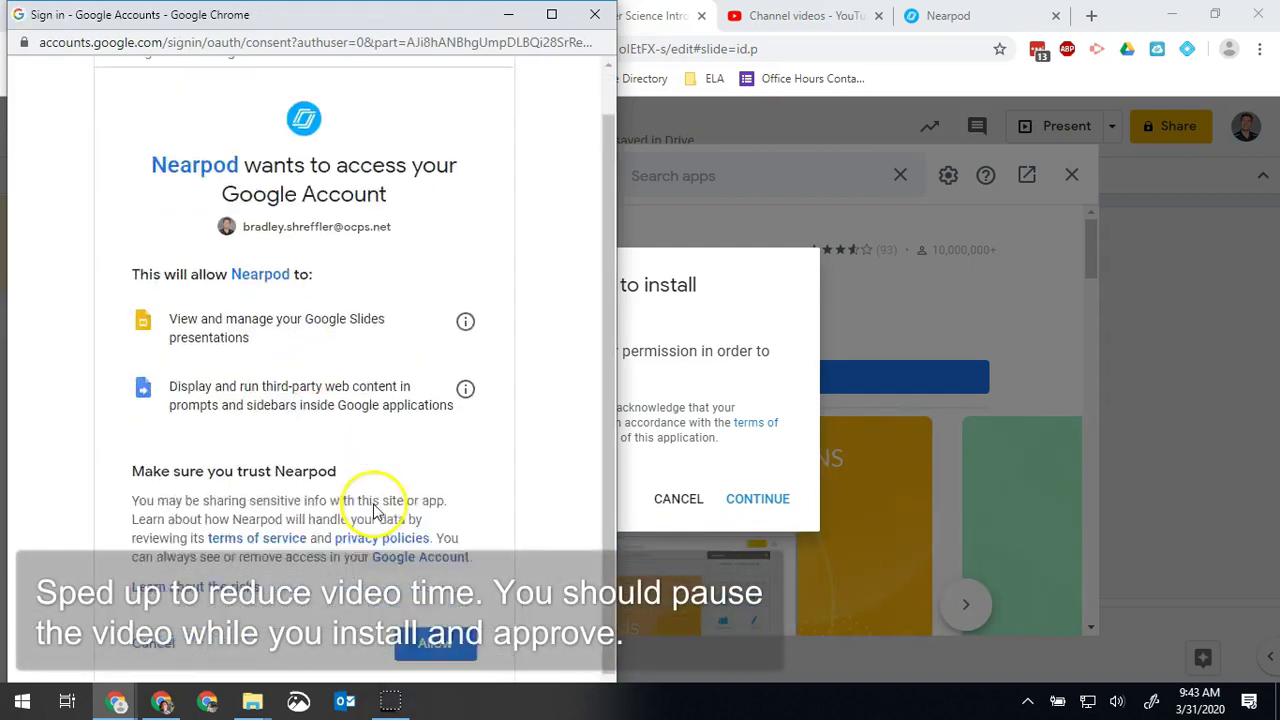
click(435, 597)
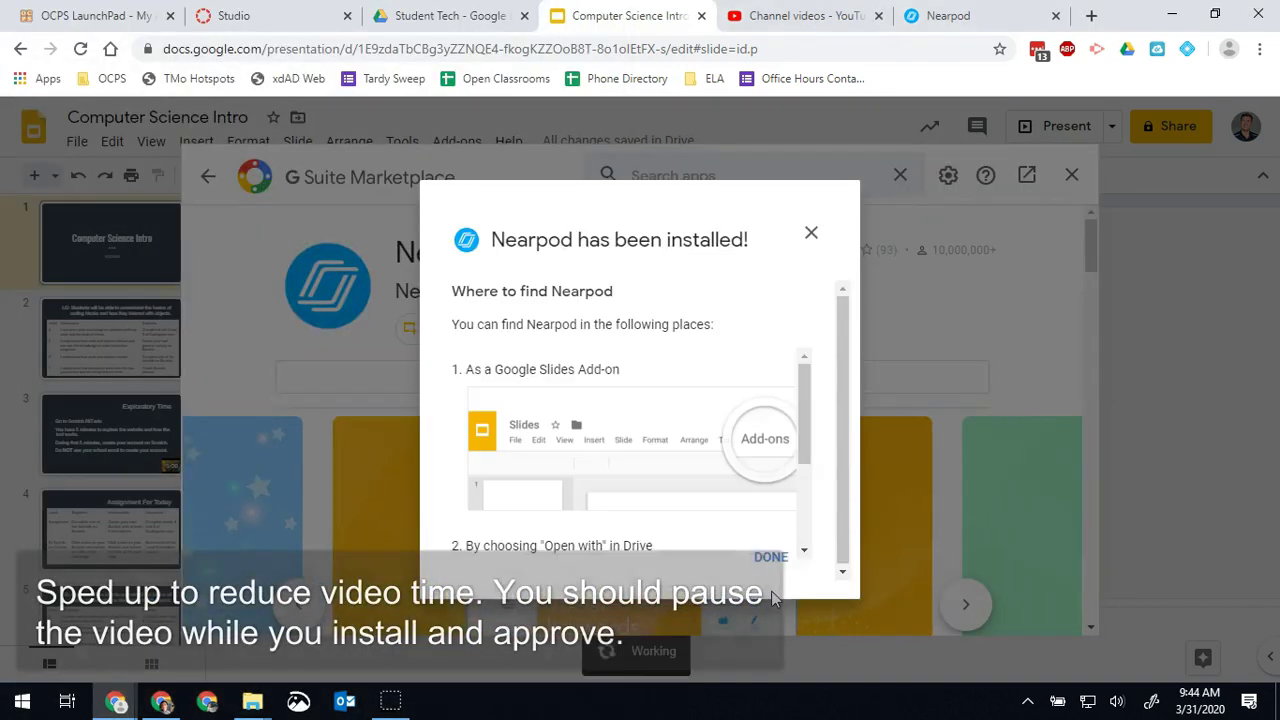
click(766, 557)
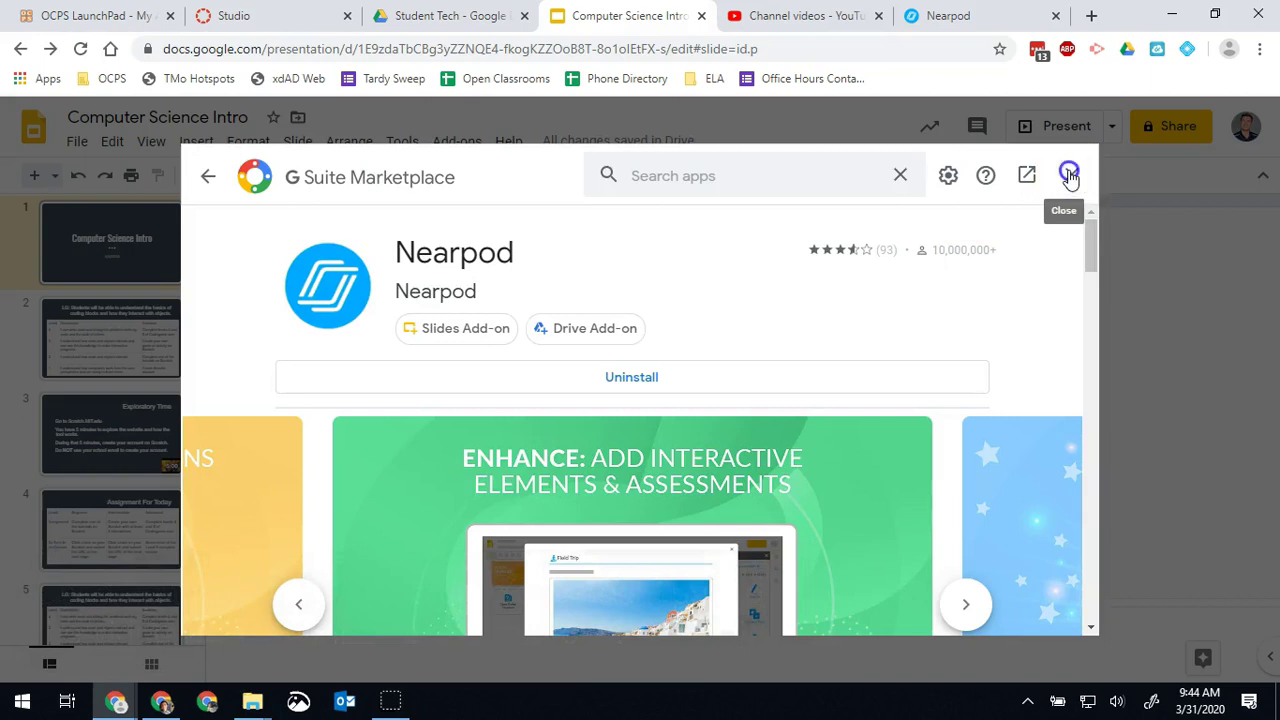
Step: Close the Marketplace and launch the Nearpod sidebar via Add-ons > Nearpod > Open Nearpod
click(1070, 177)
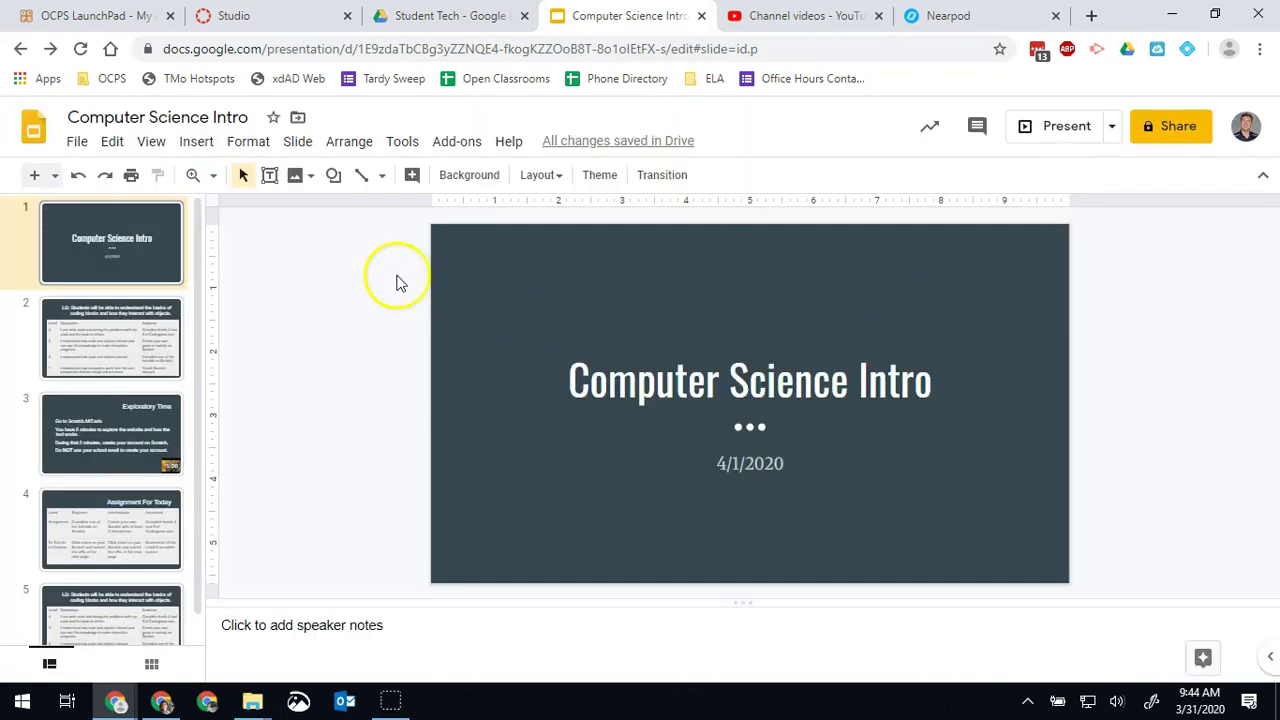
click(460, 142)
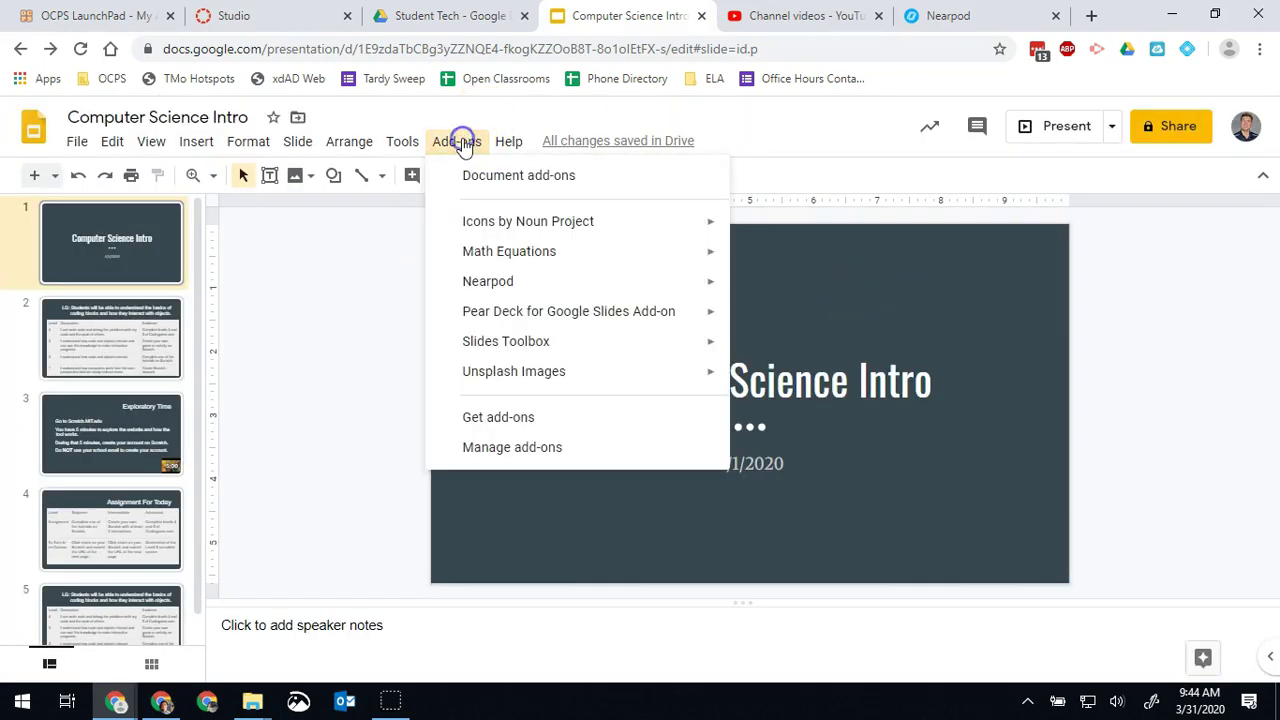
mouse_move(500, 288)
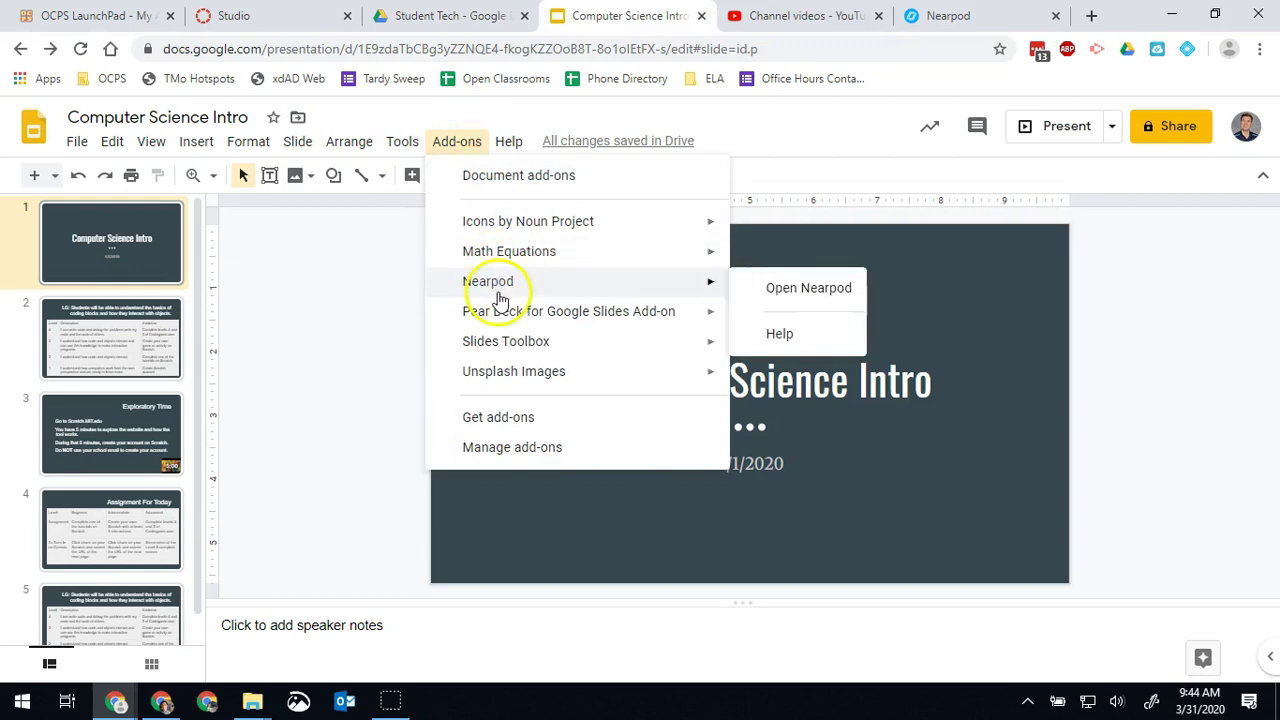
click(806, 288)
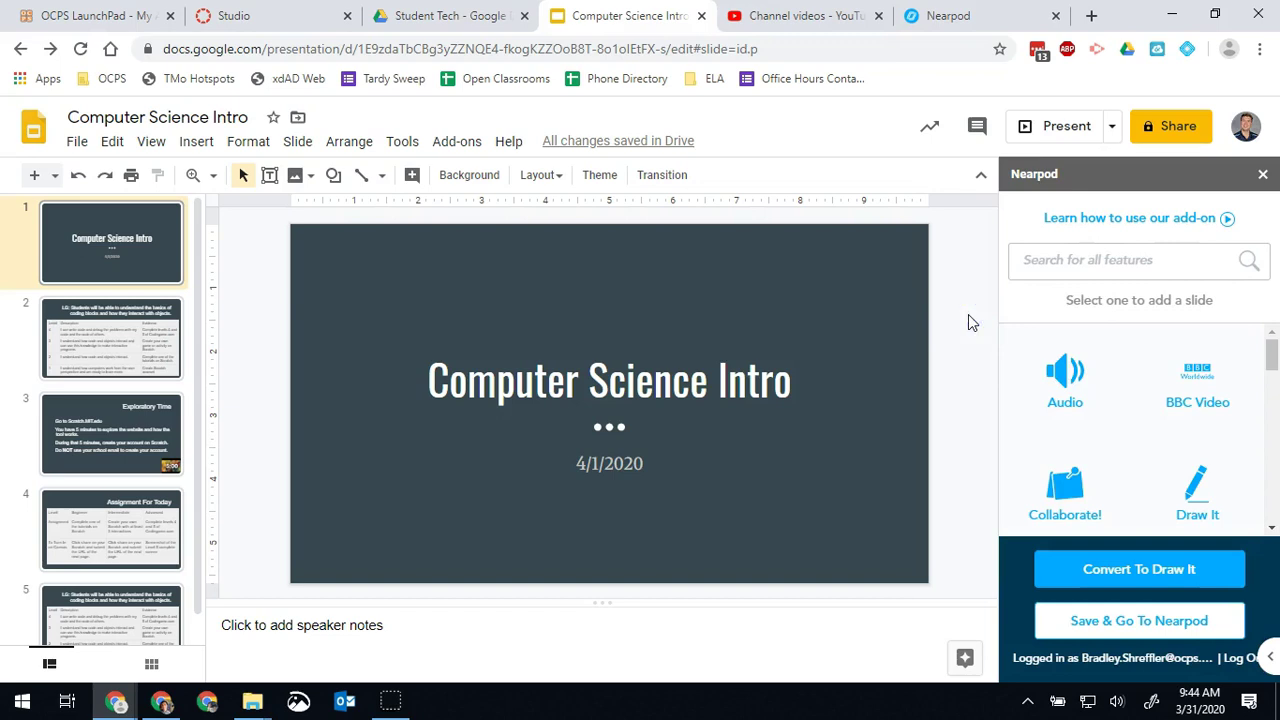
Step: Select slide 2, the learning-goal table, and scroll the Nearpod sidebar toward the Poll tile
key(Down)
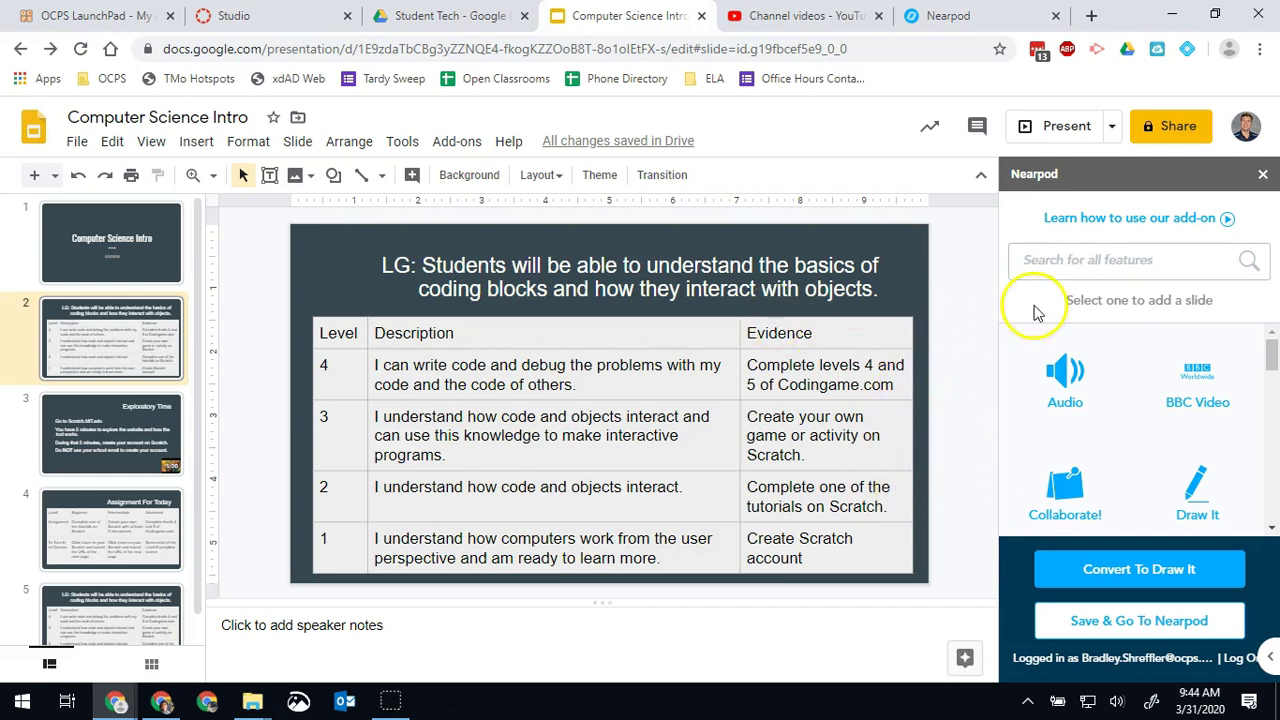
scroll(1060, 465, down, 1)
scroll(1057, 455, down, 4)
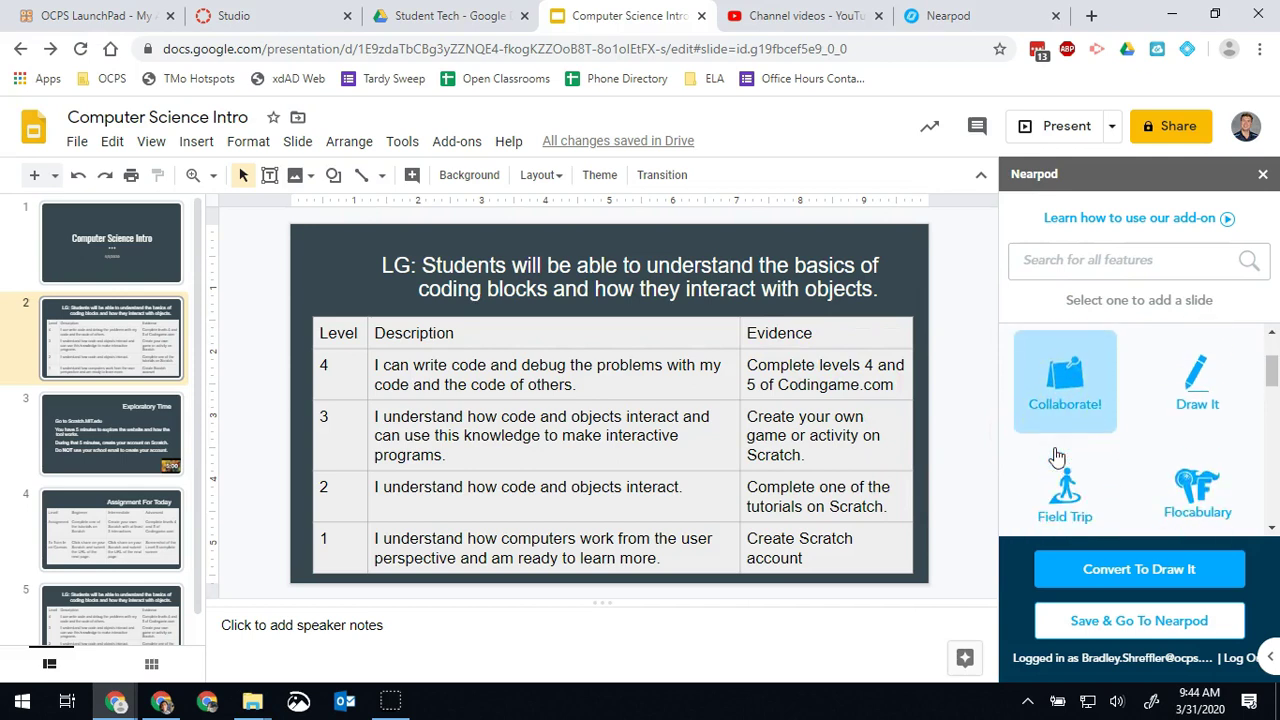
scroll(1055, 468, down, 4)
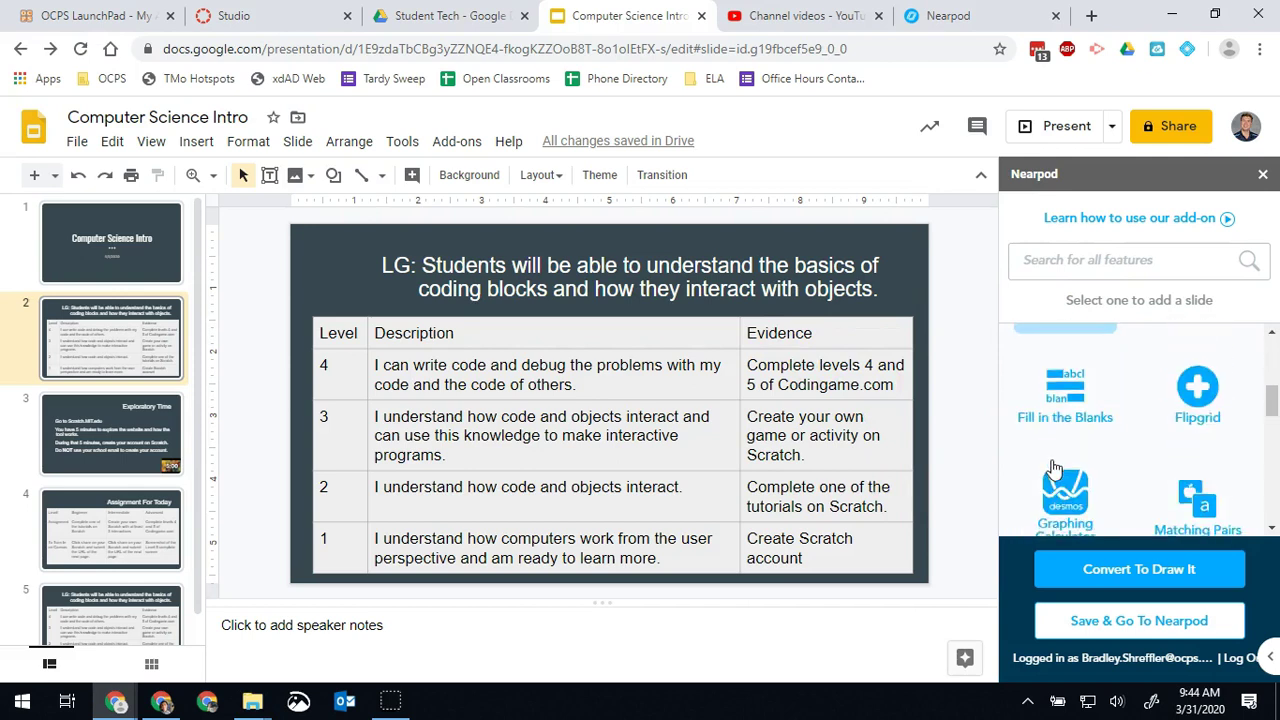
scroll(1055, 468, down, 4)
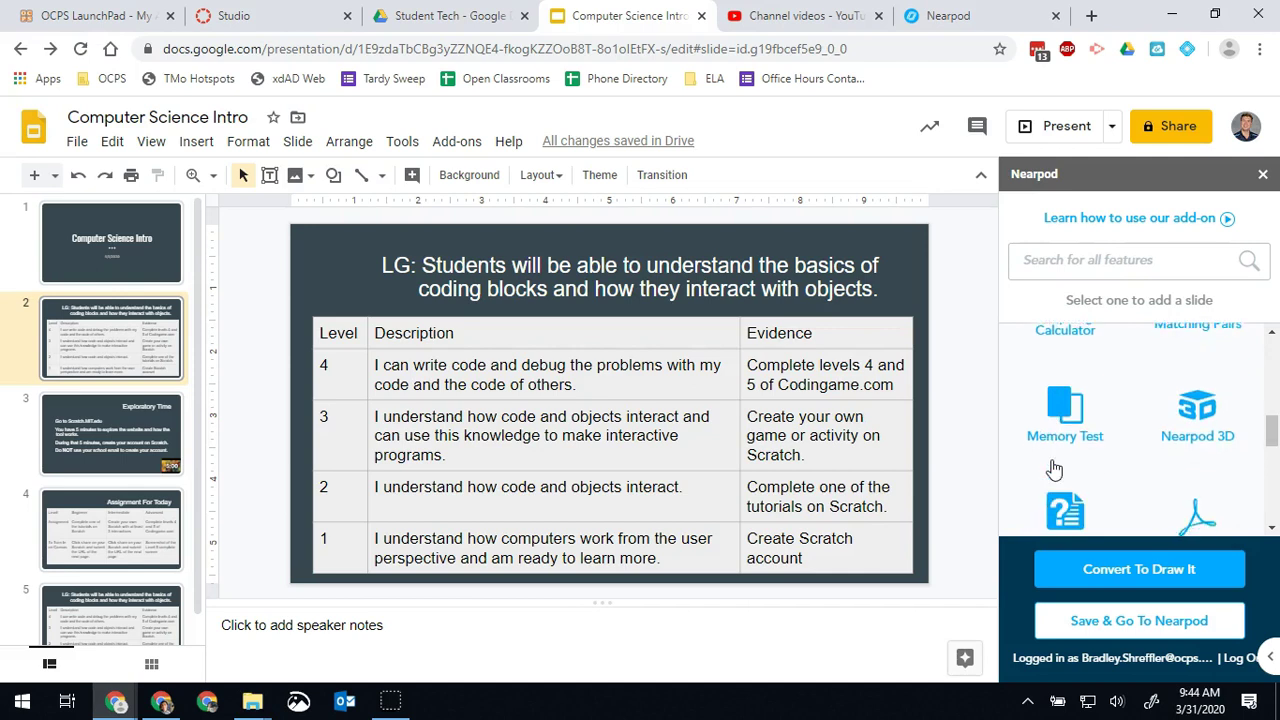
Step: Add a Nearpod Poll slide and start writing its question
click(1071, 422)
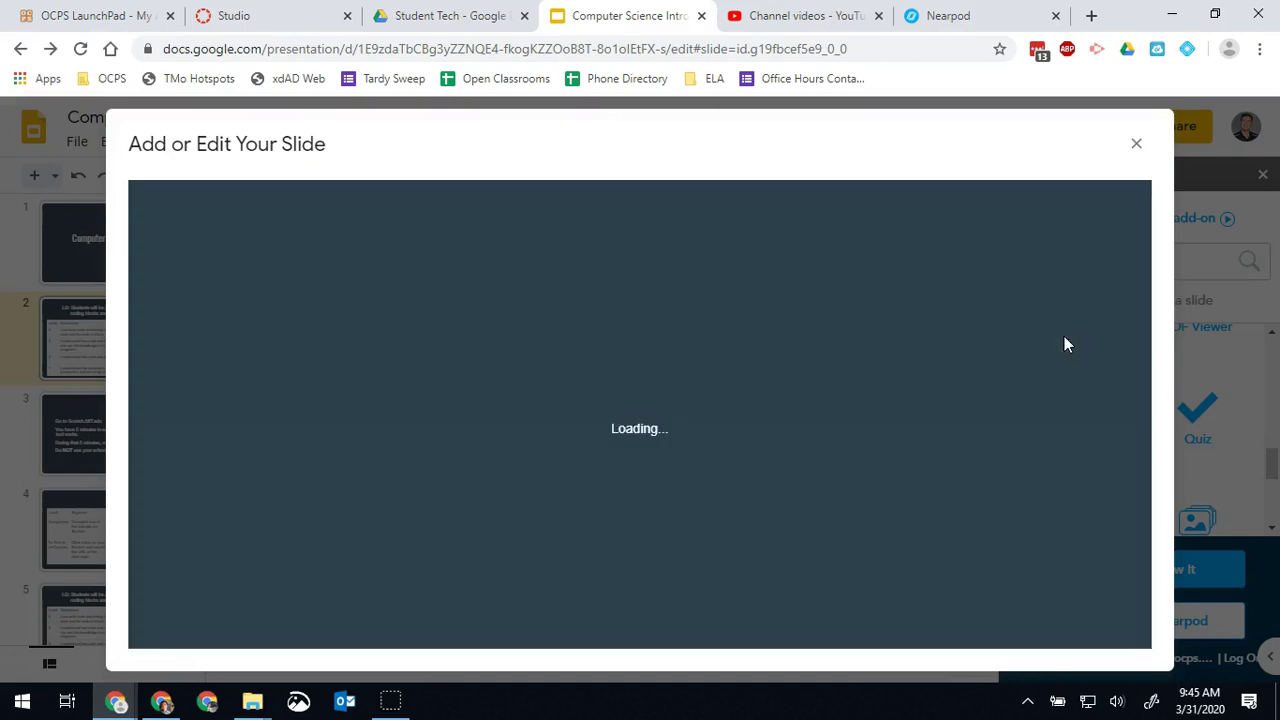
click(815, 330)
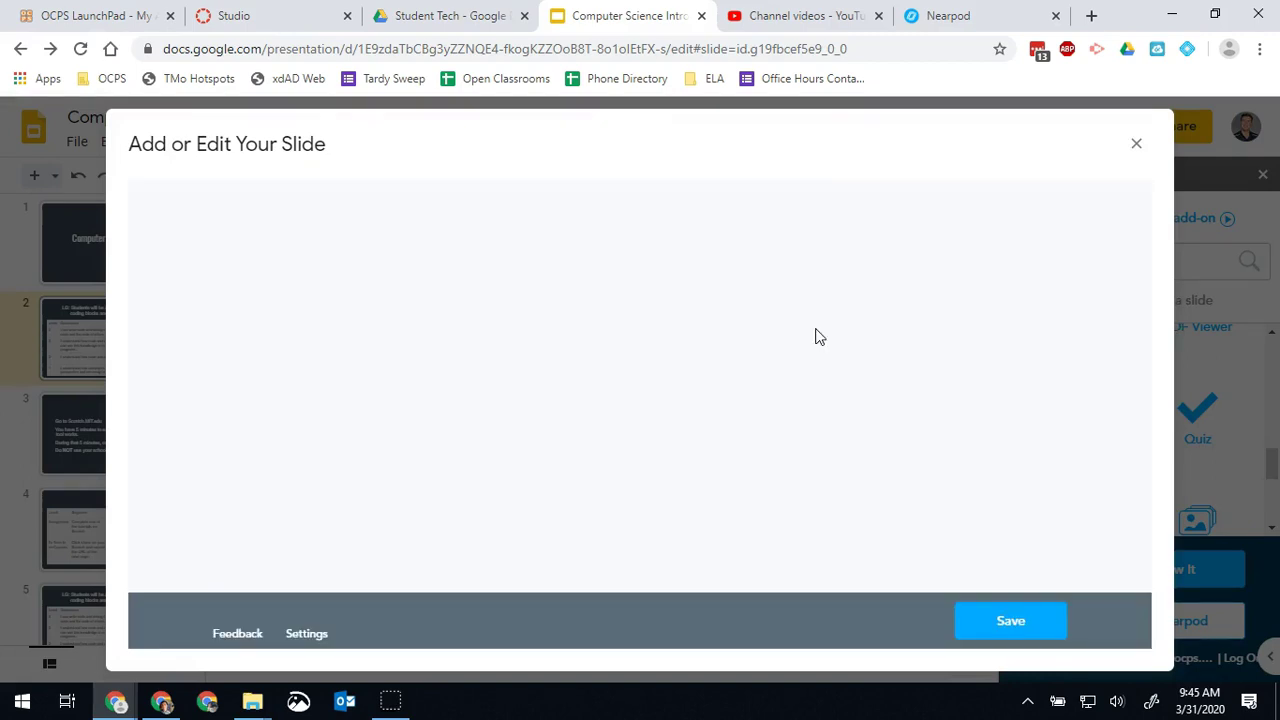
click(769, 340)
click(540, 285)
text(W)
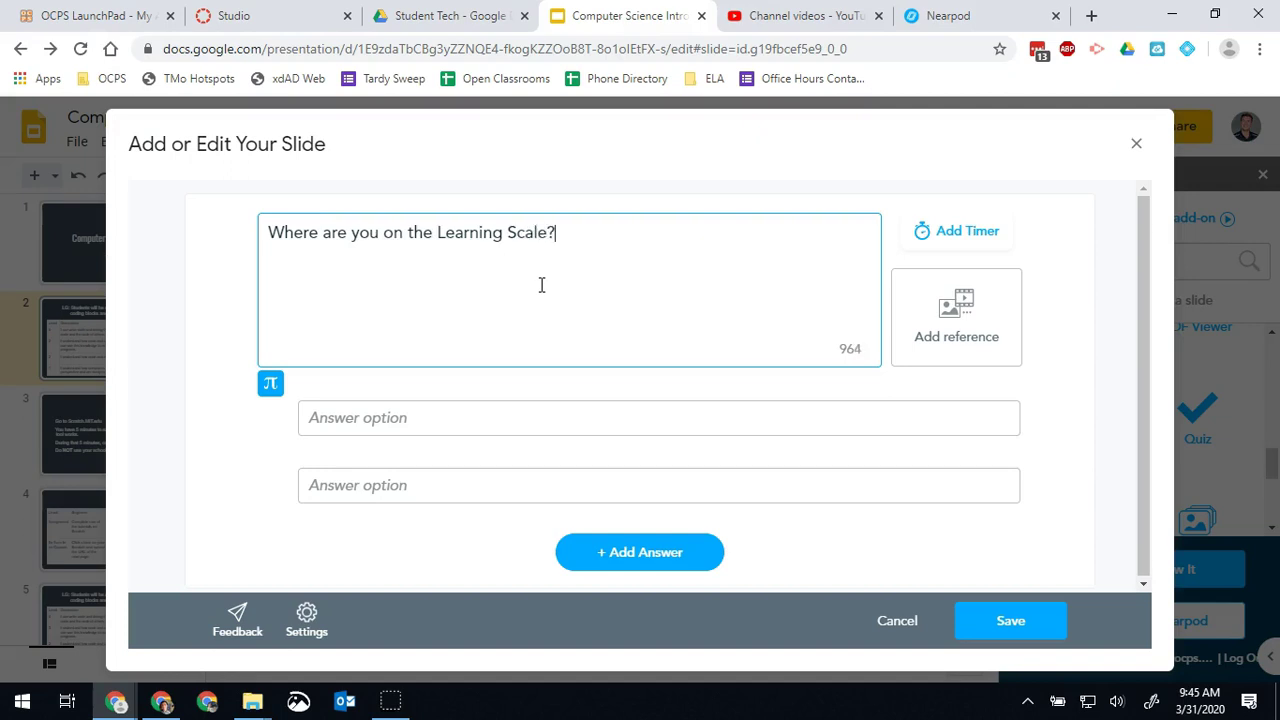
Step: Give the poll answer choices 1, 2, 3 and 4 in A–D, then save it
click(426, 420)
text(1)
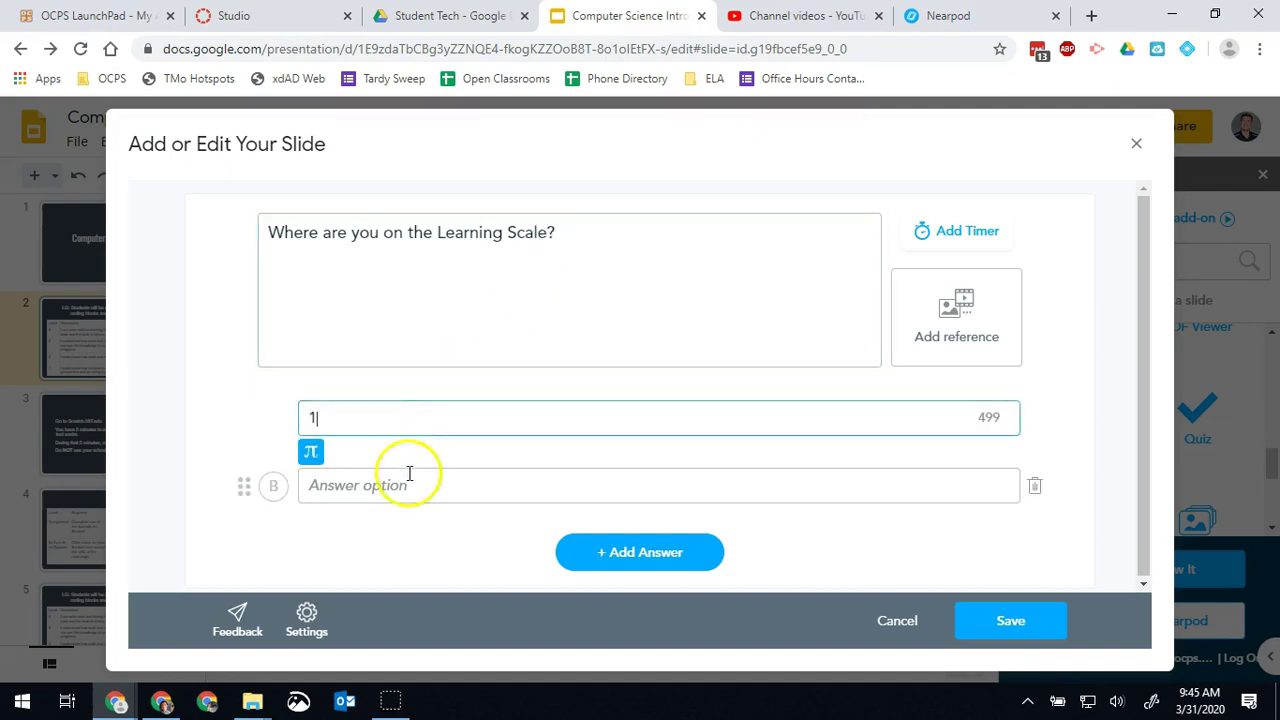
click(402, 482)
text(2)
click(595, 558)
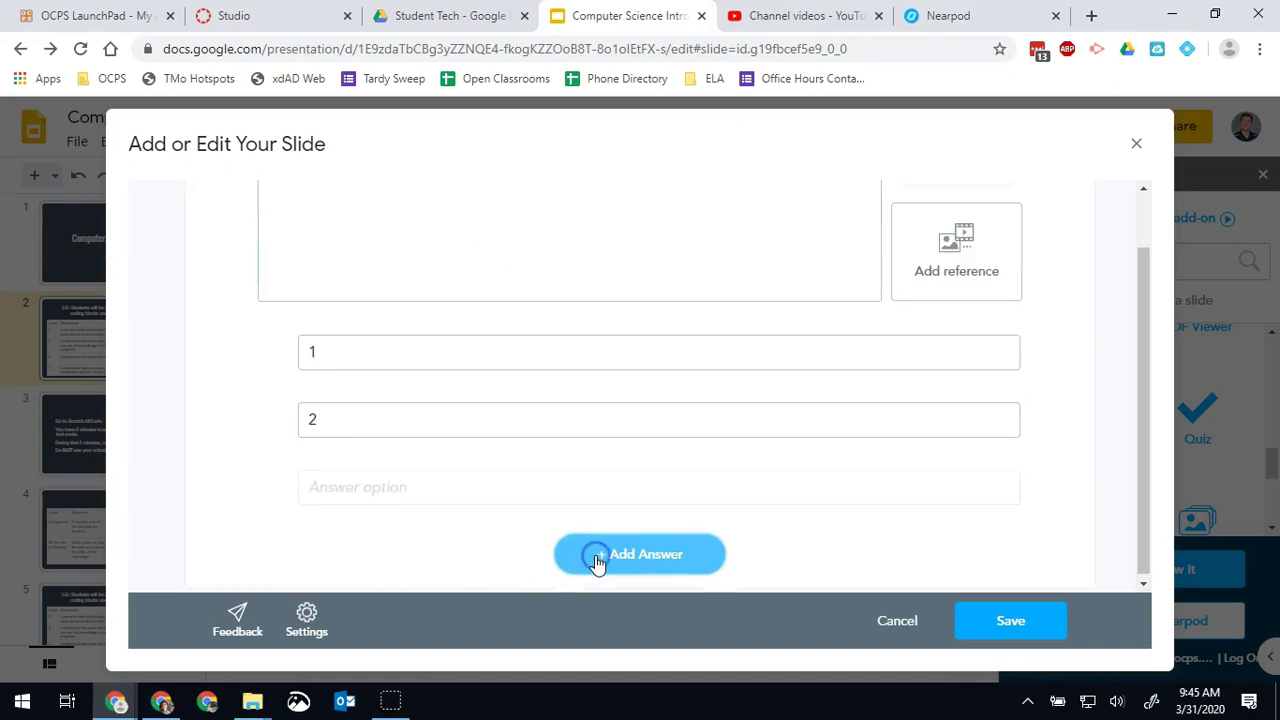
click(438, 421)
text(3)
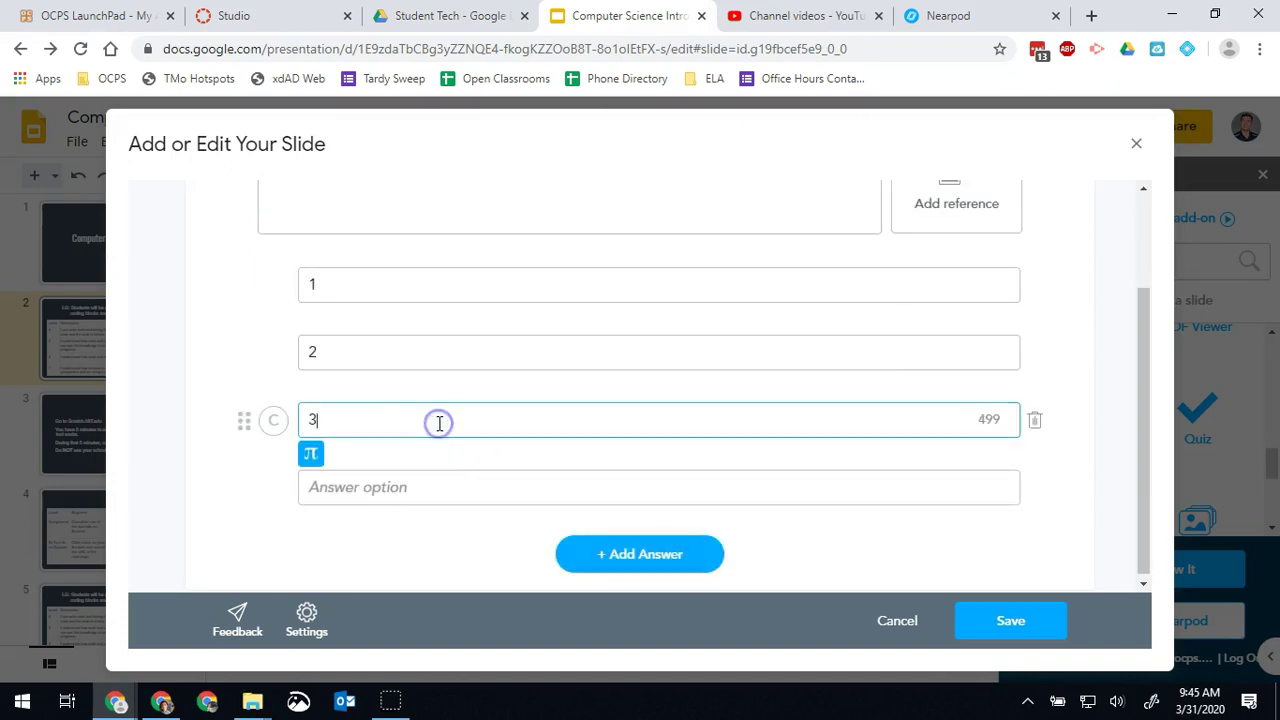
click(430, 477)
text(4)
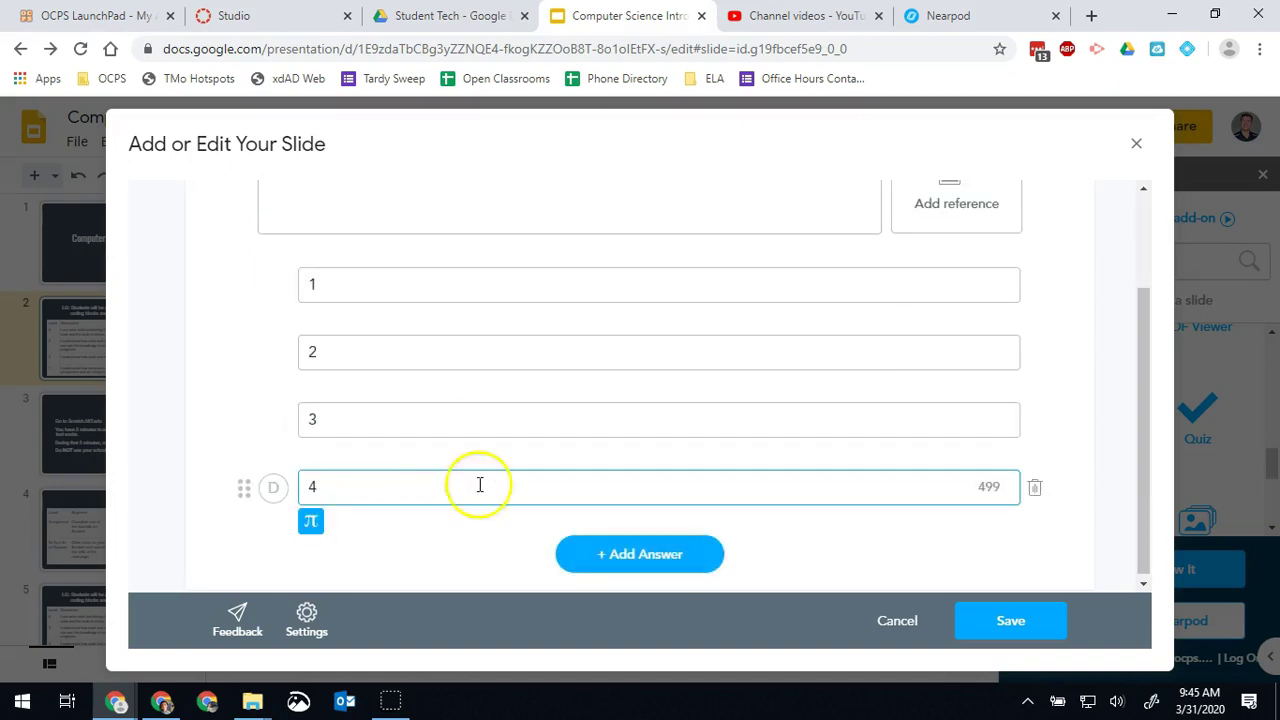
click(1008, 626)
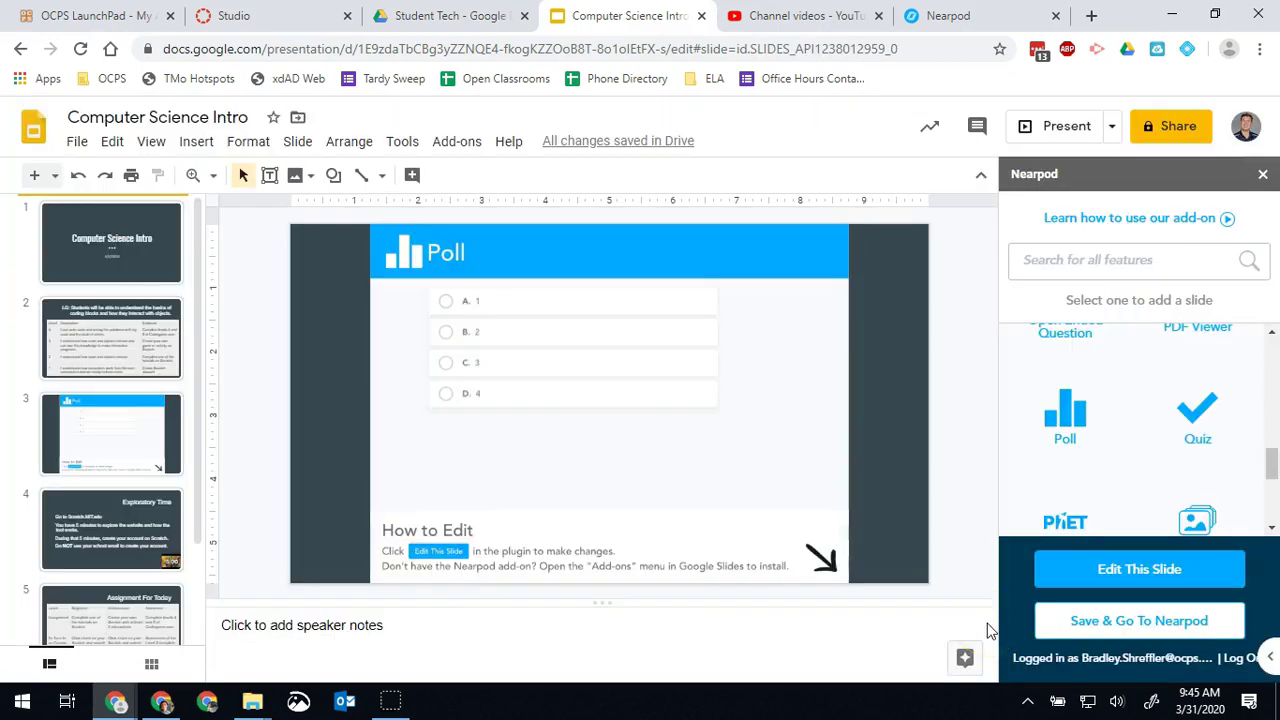
Step: Check the poll sits as slide 3, then move to the Exploratory Time slide
click(277, 388)
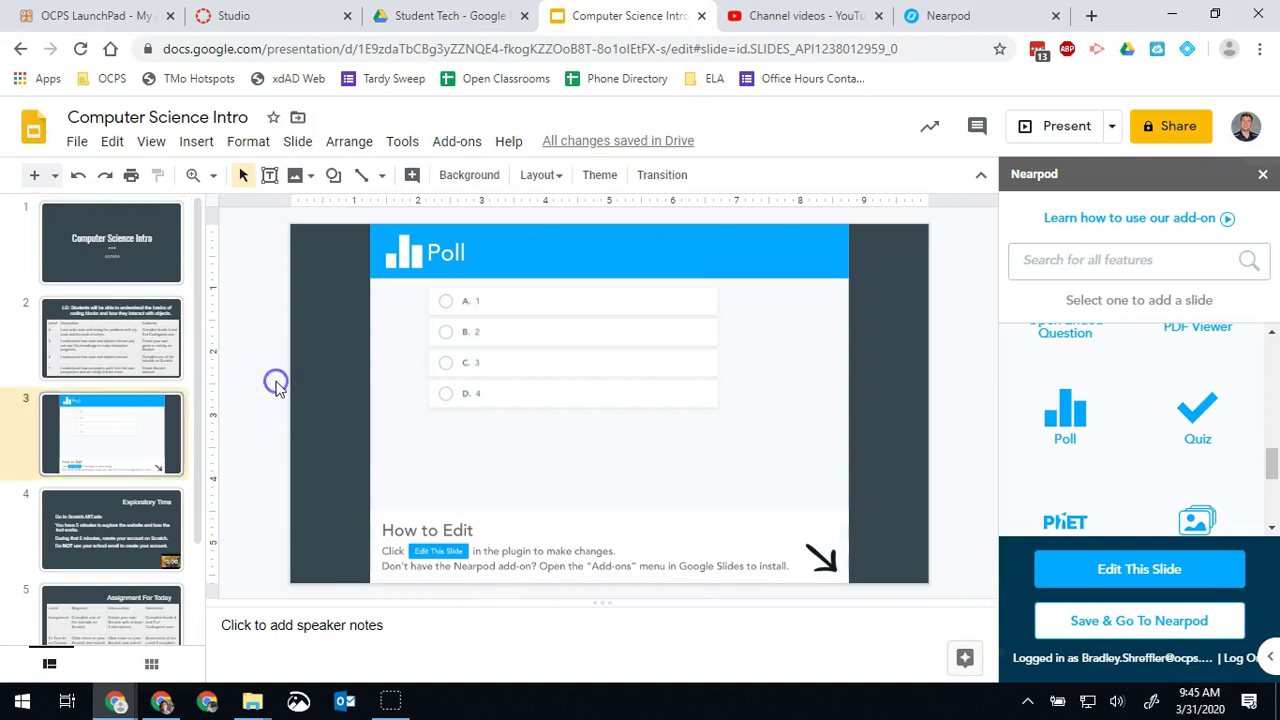
key(Up)
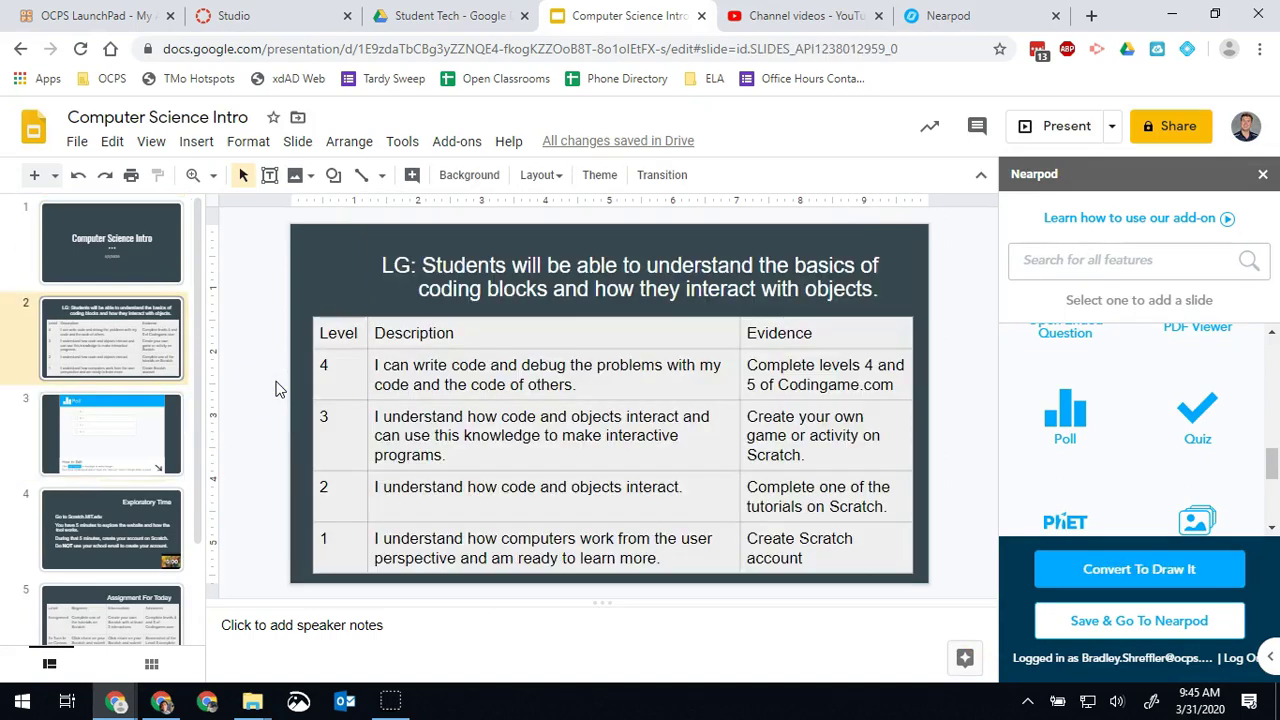
key(Down)
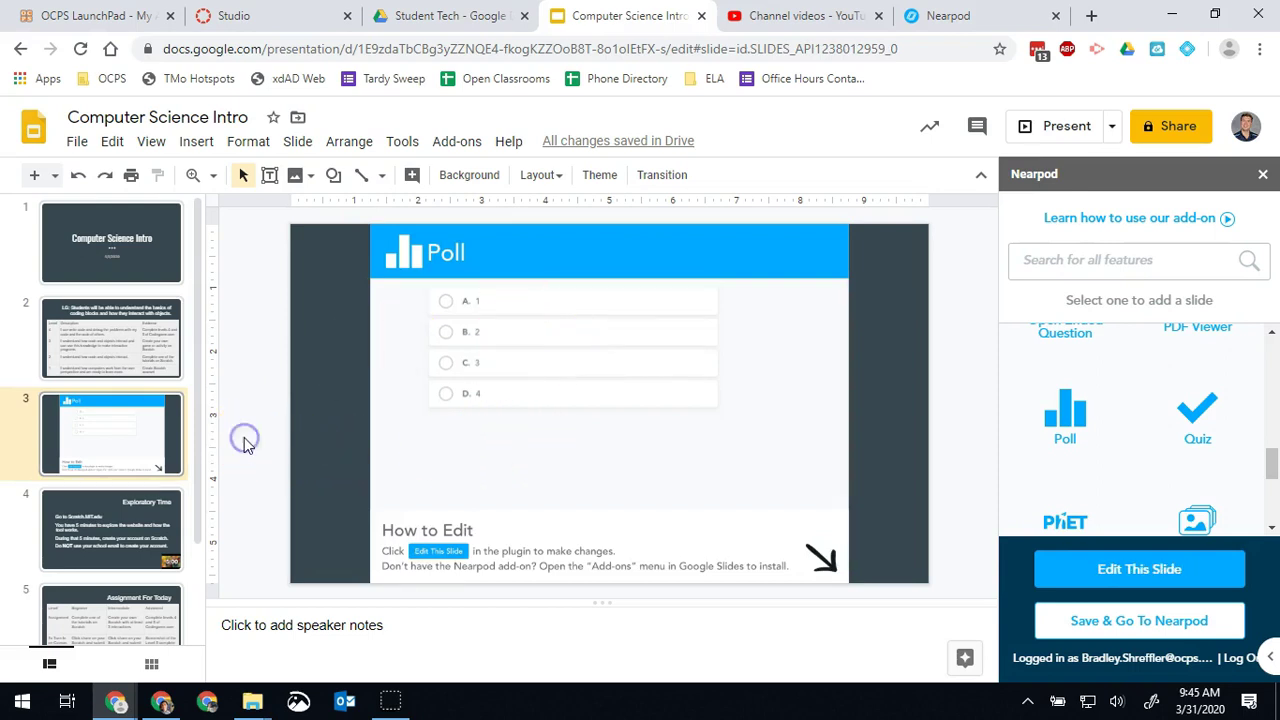
key(Down)
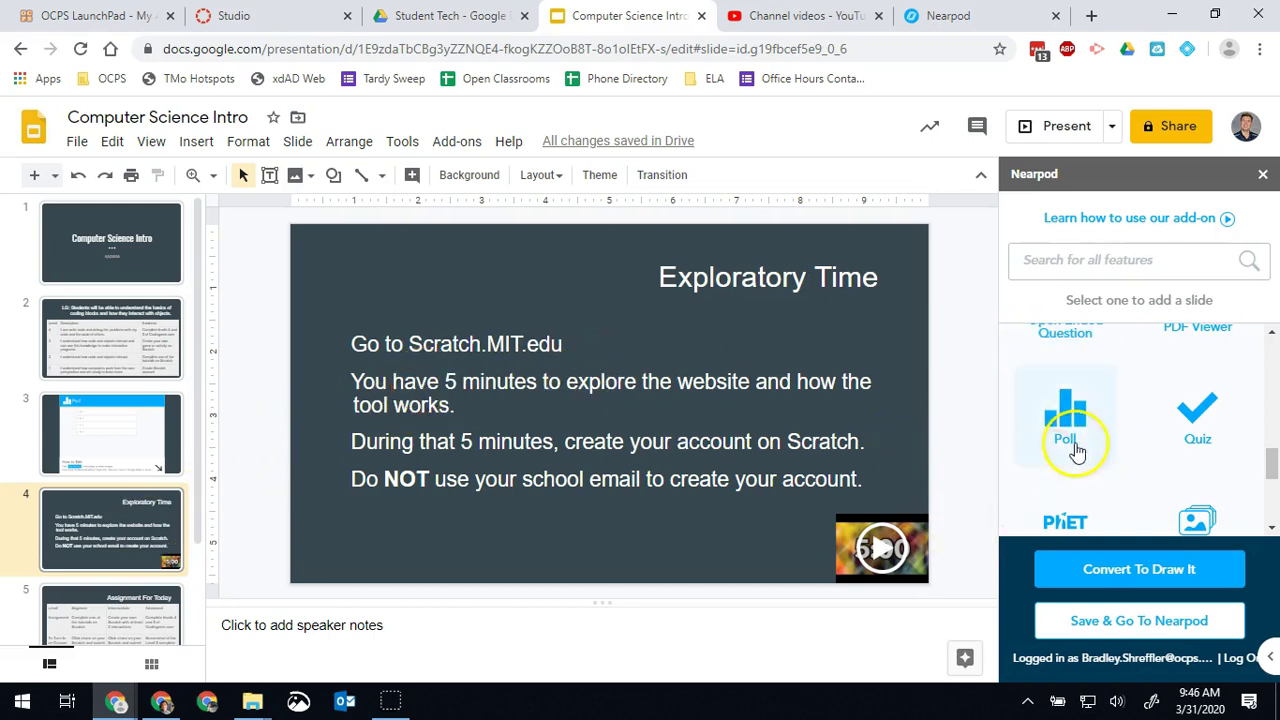
Step: Scroll the Nearpod feature list to locate the Web Content tile
scroll(1084, 450, up, 1)
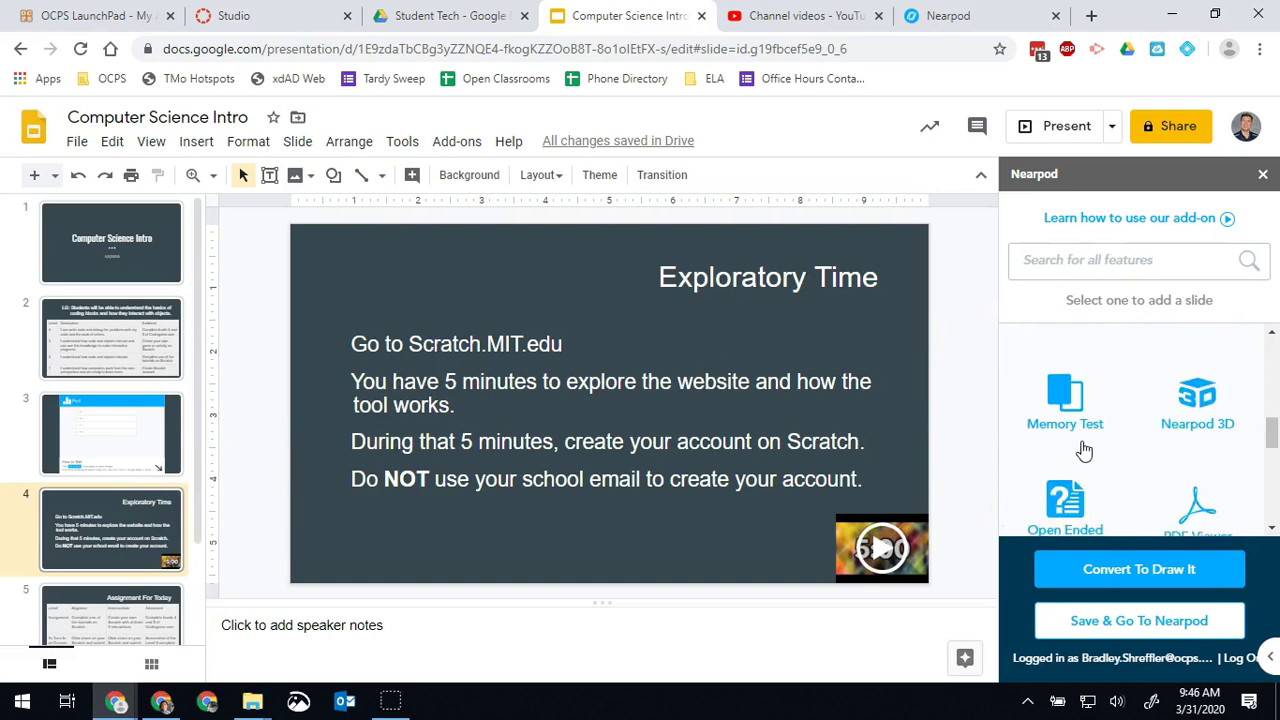
scroll(1084, 451, up, 5)
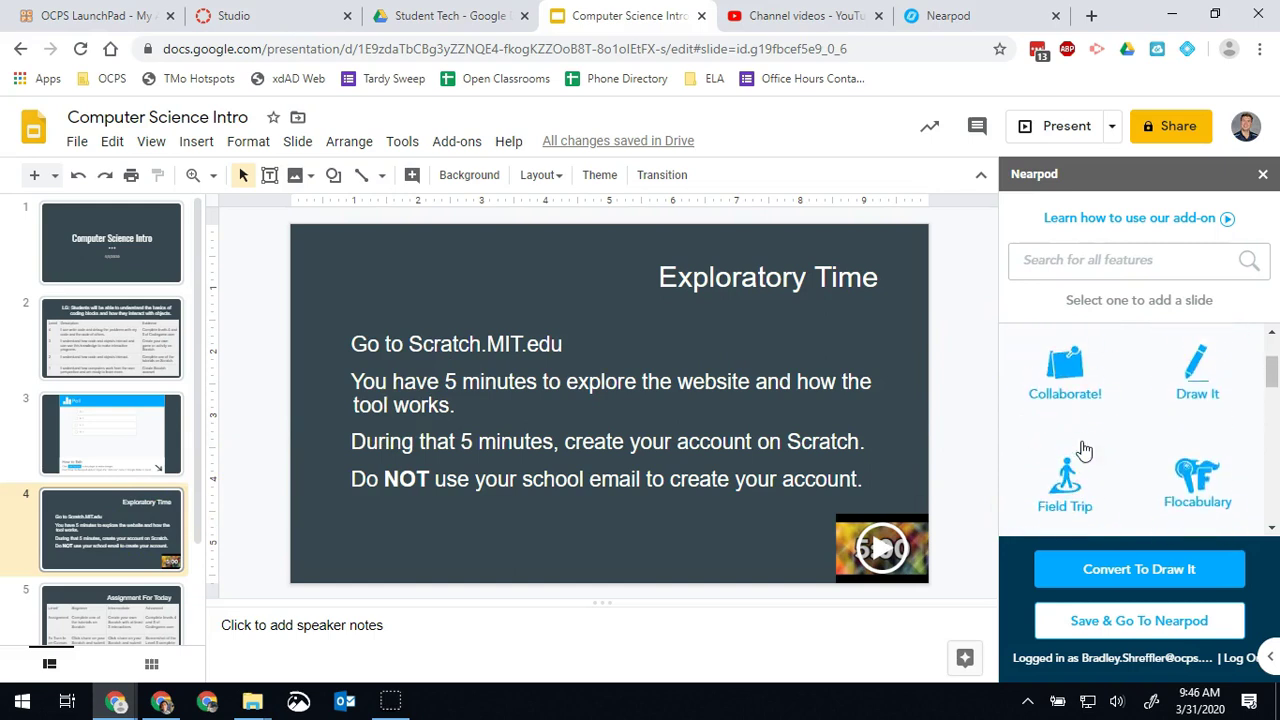
scroll(1084, 451, up, 2)
scroll(1084, 451, down, 10)
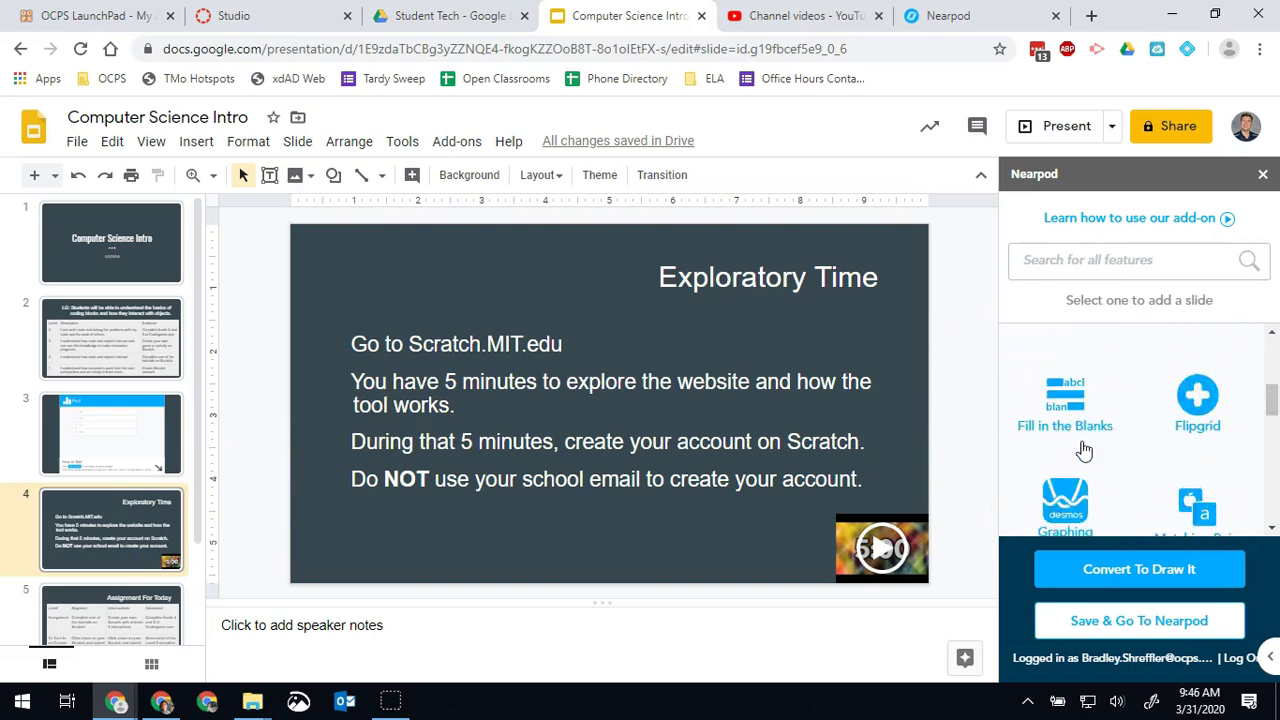
scroll(1084, 451, down, 3)
Step: Create a Web Content slide for scratch.mit.edu, test the link, and save it
click(1197, 470)
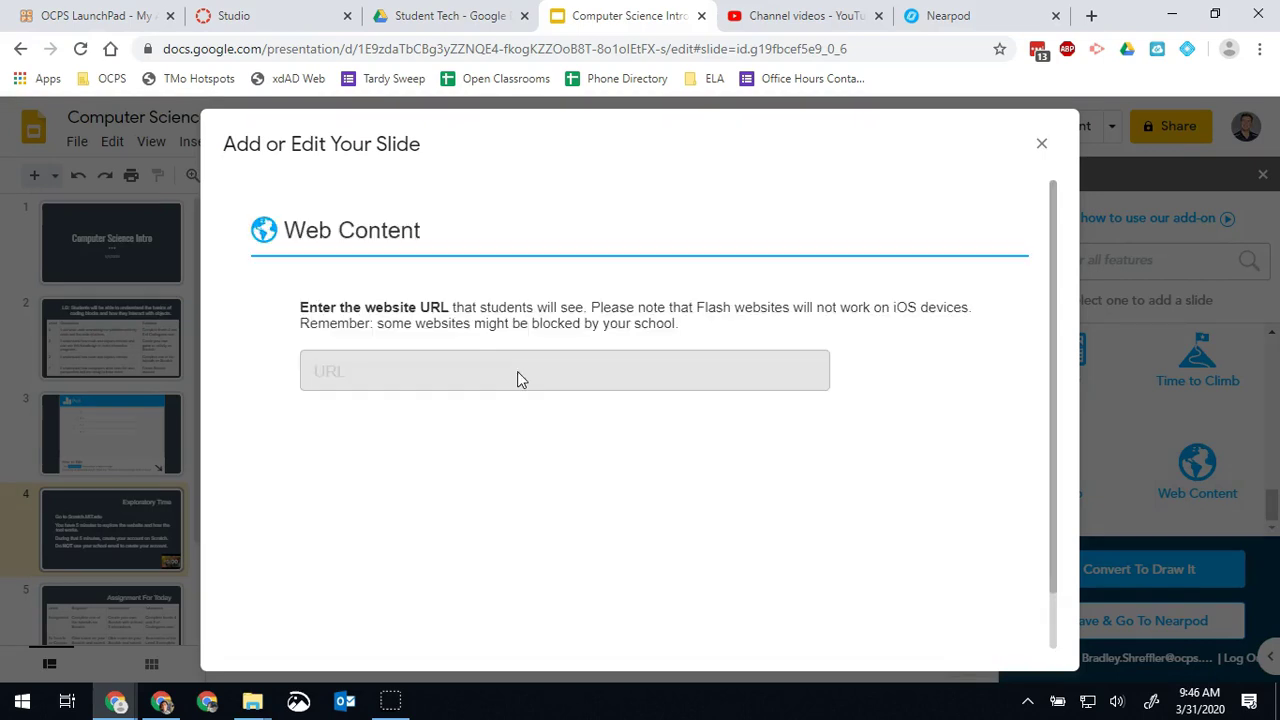
click(506, 370)
text(scrat)
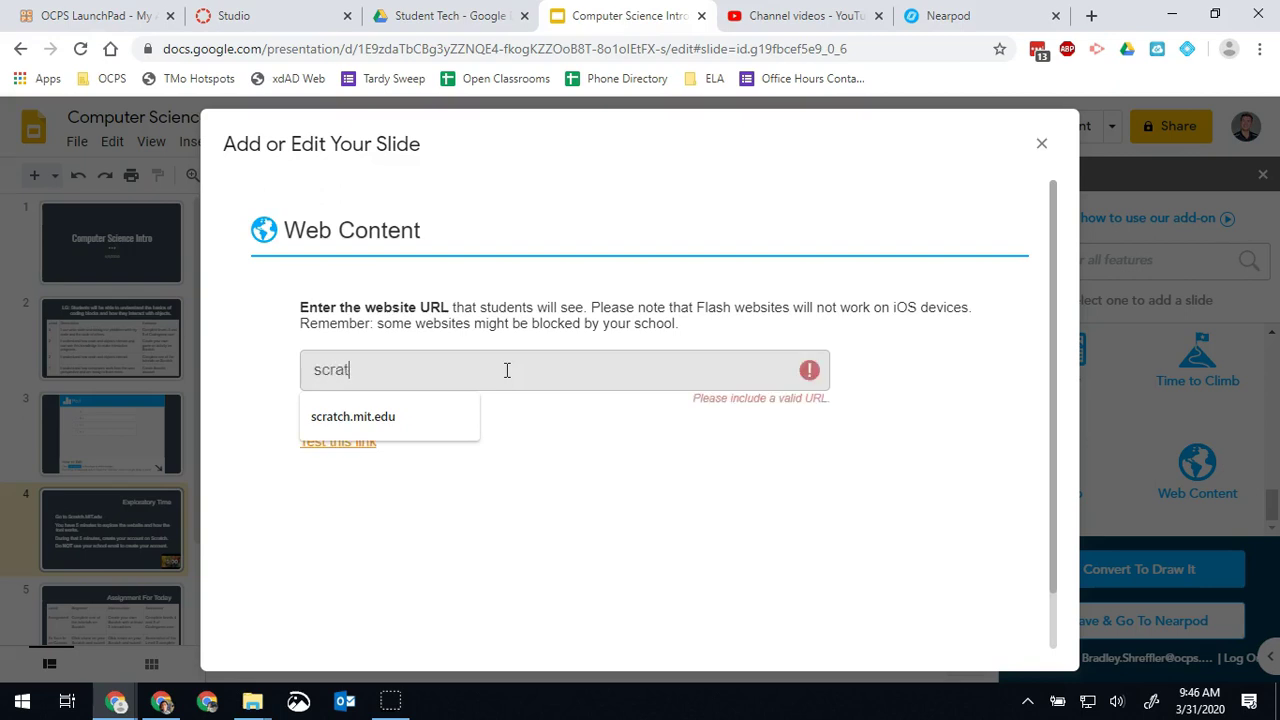
text(ch.mit.edu)
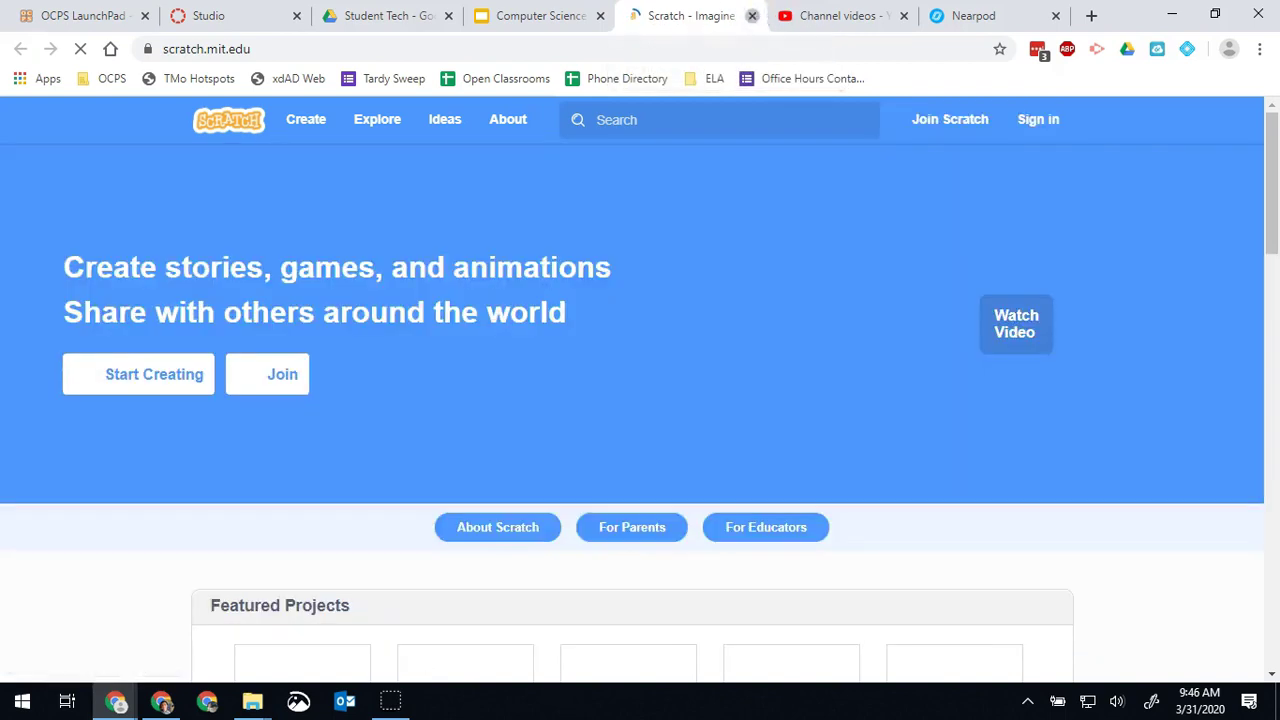
click(752, 16)
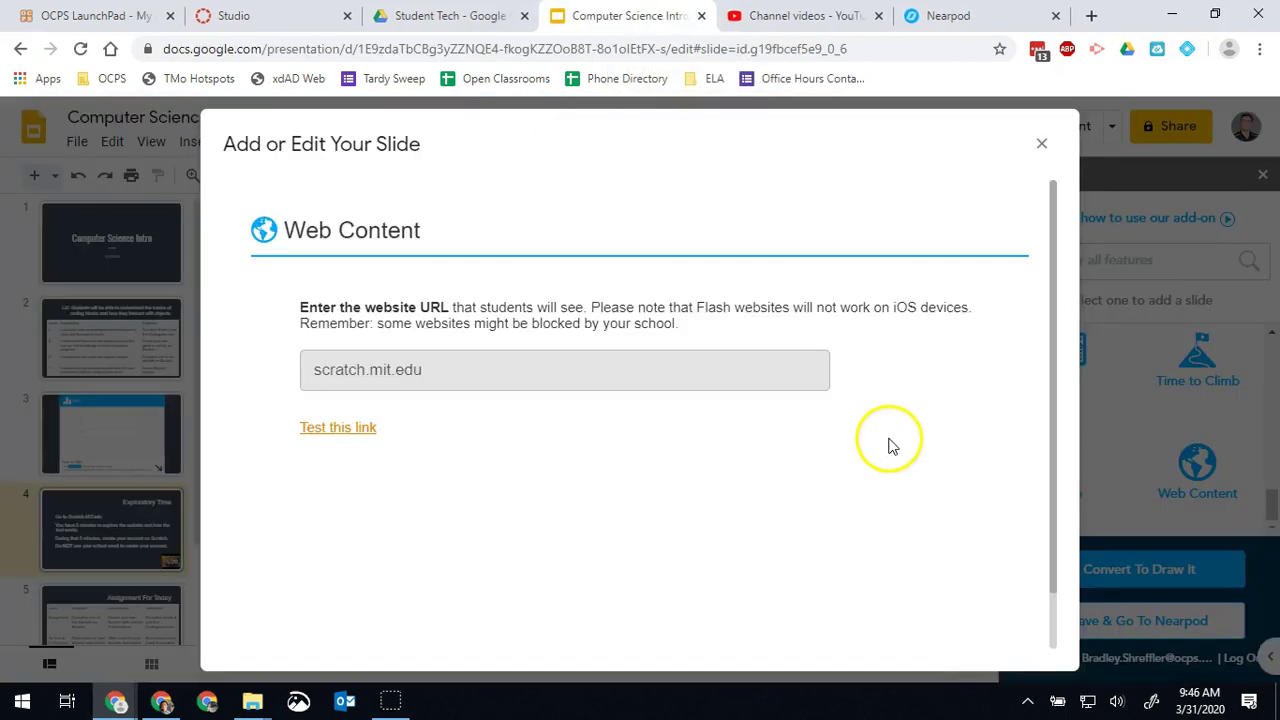
scroll(889, 443, down, 1)
click(985, 614)
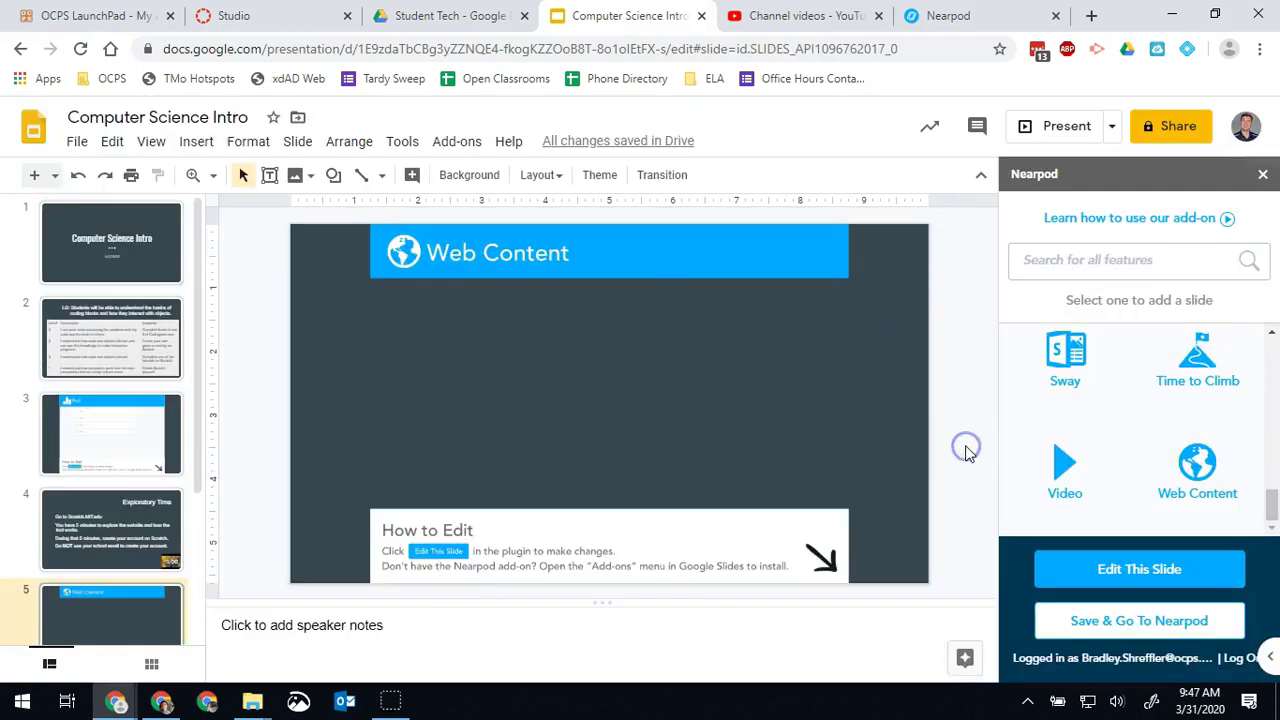
Step: Convert the final learning-goal table slide to a Draw It slide using your Google account
key(Down)
click(278, 537)
click(262, 525)
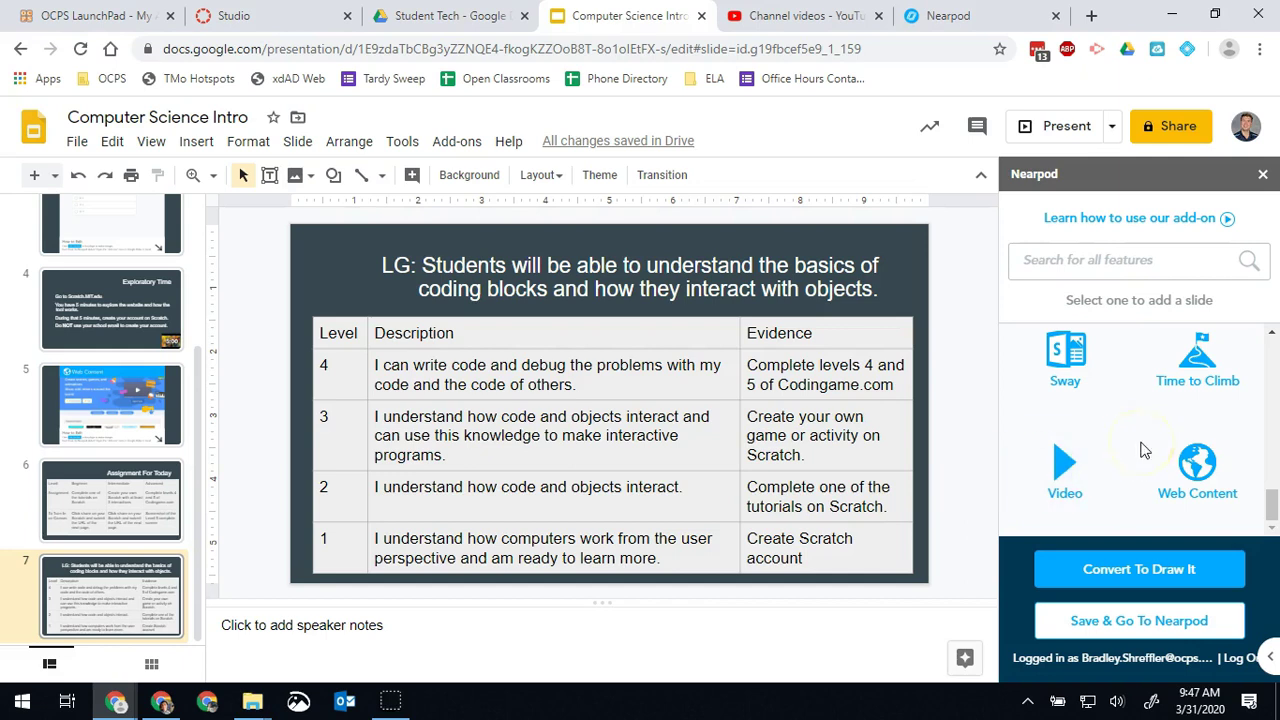
scroll(1145, 450, up, 5)
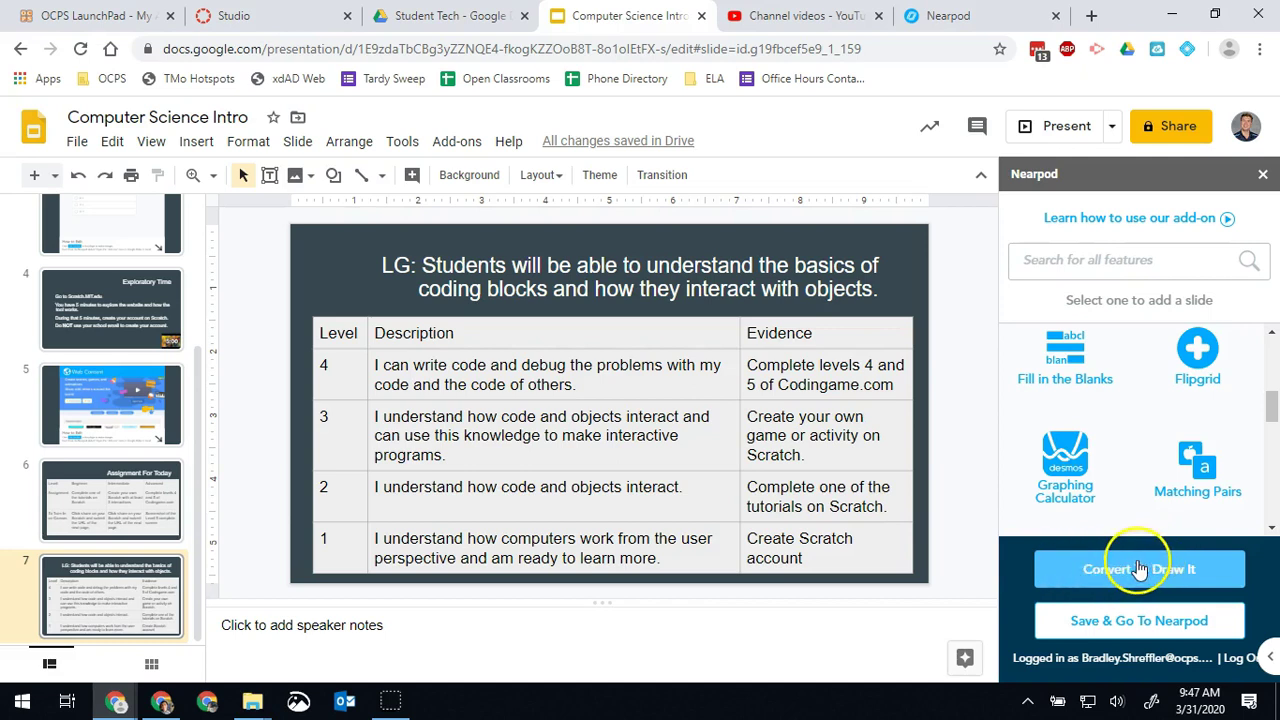
click(1139, 568)
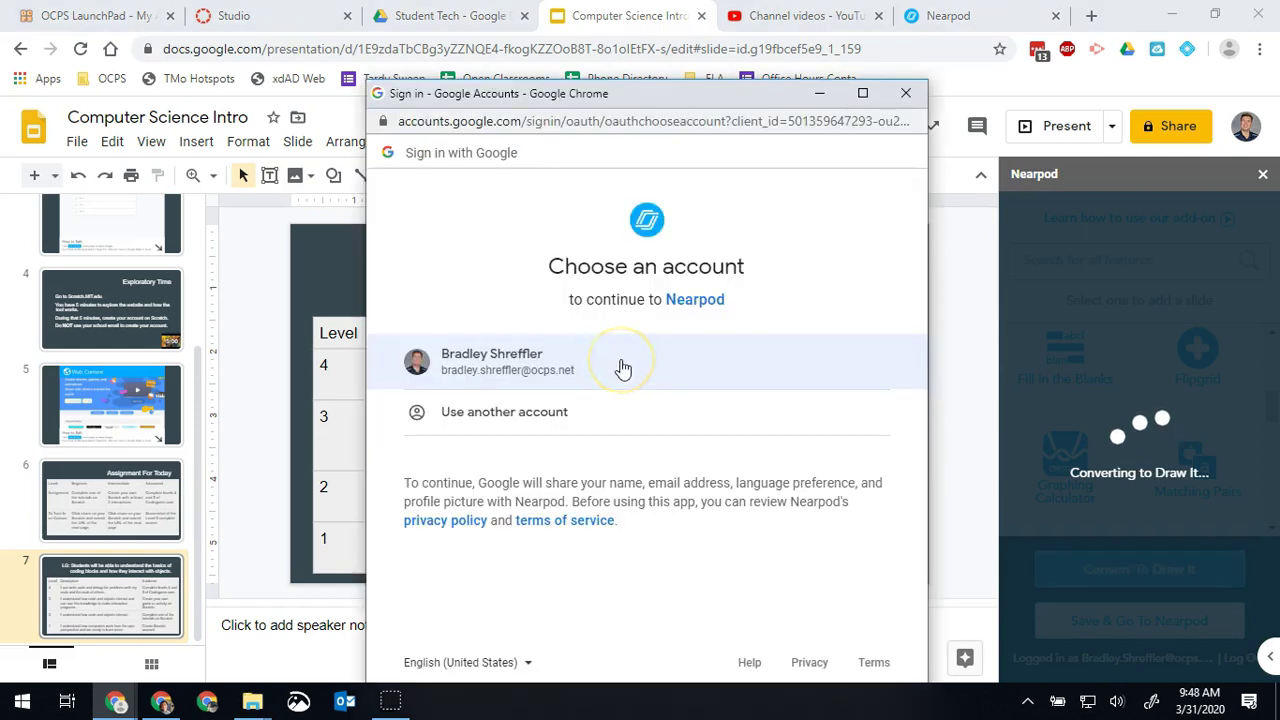
click(622, 366)
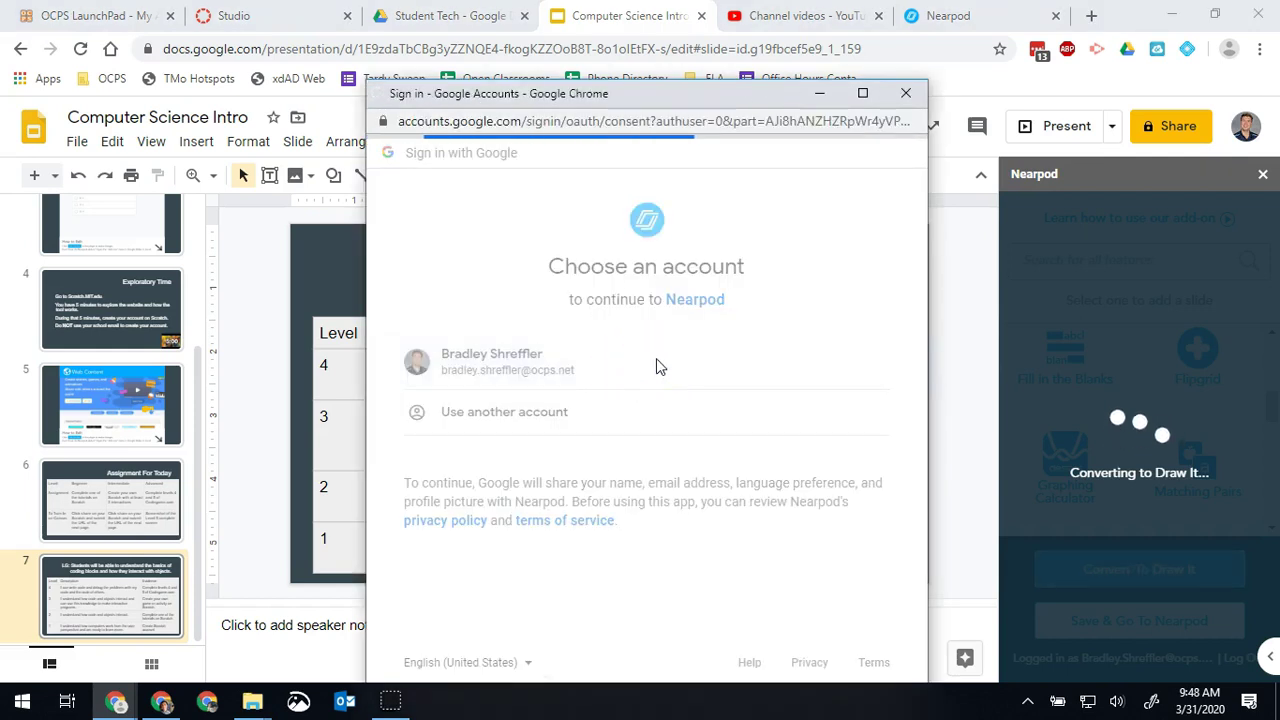
scroll(831, 523, down, 3)
Step: Allow Nearpod access, then add a text box reading 'Circle where you are on the learning scale.'
click(836, 582)
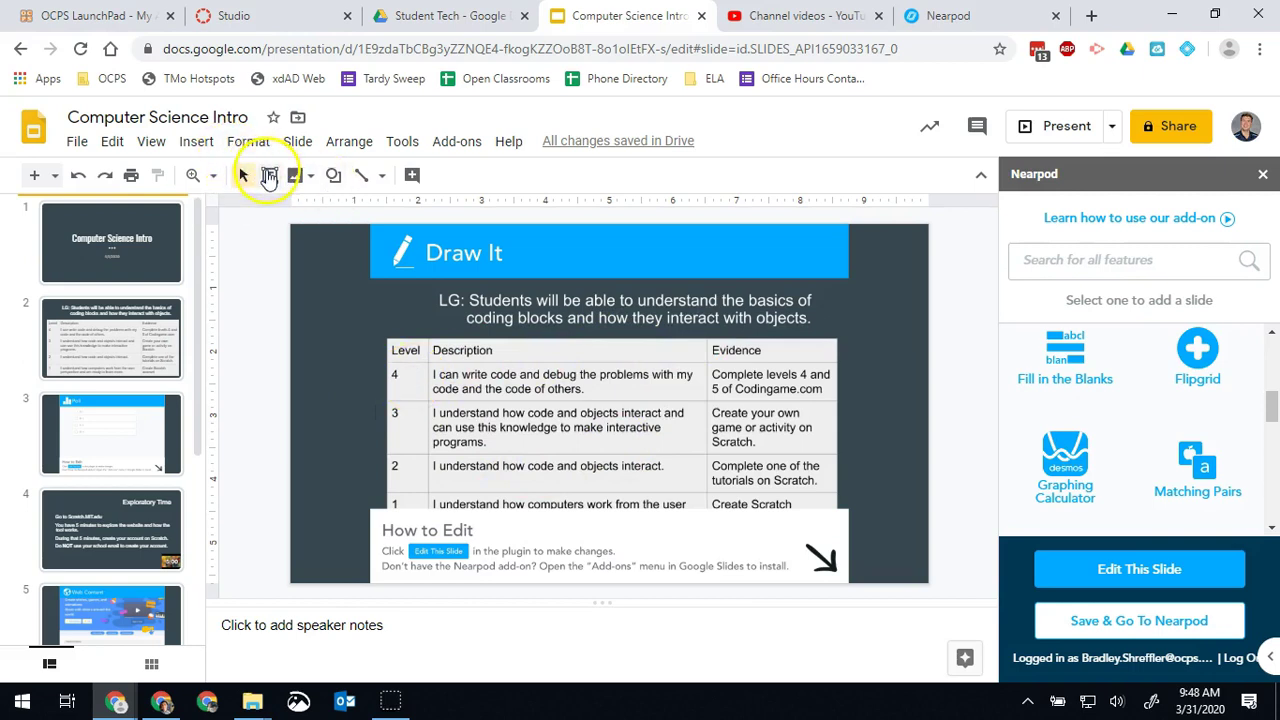
click(269, 176)
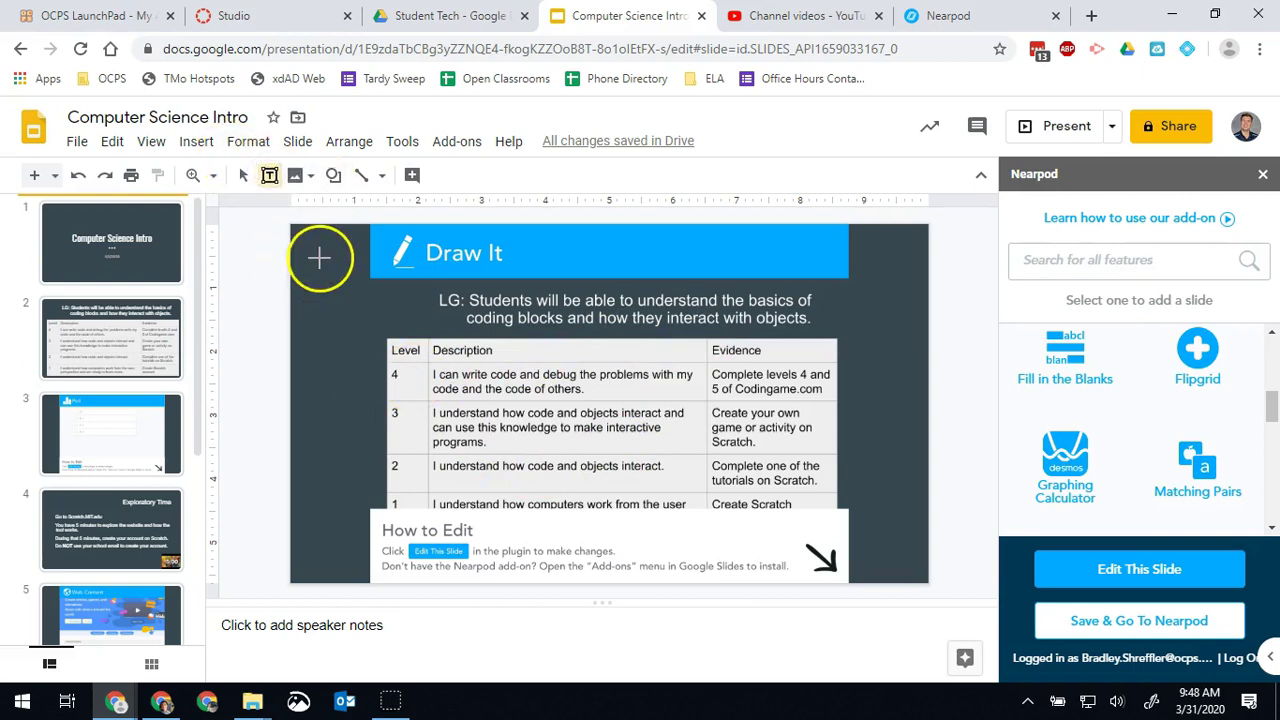
drag(316, 241, 645, 276)
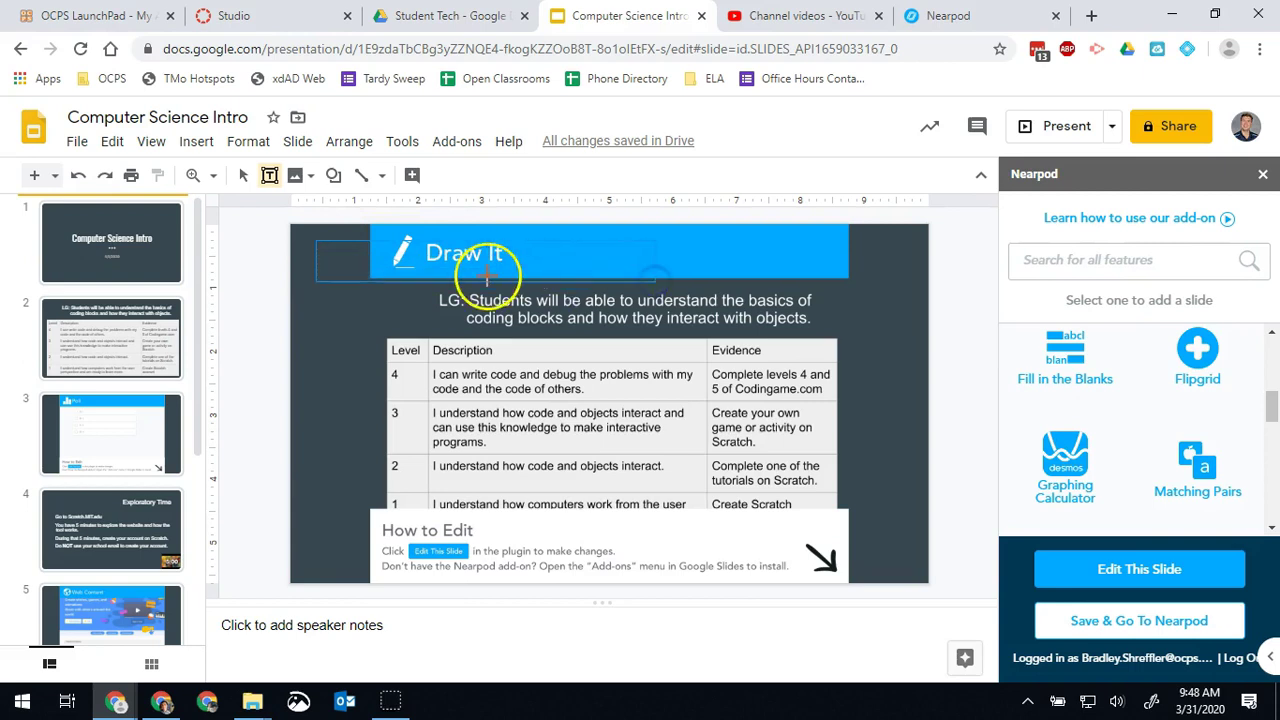
click(355, 260)
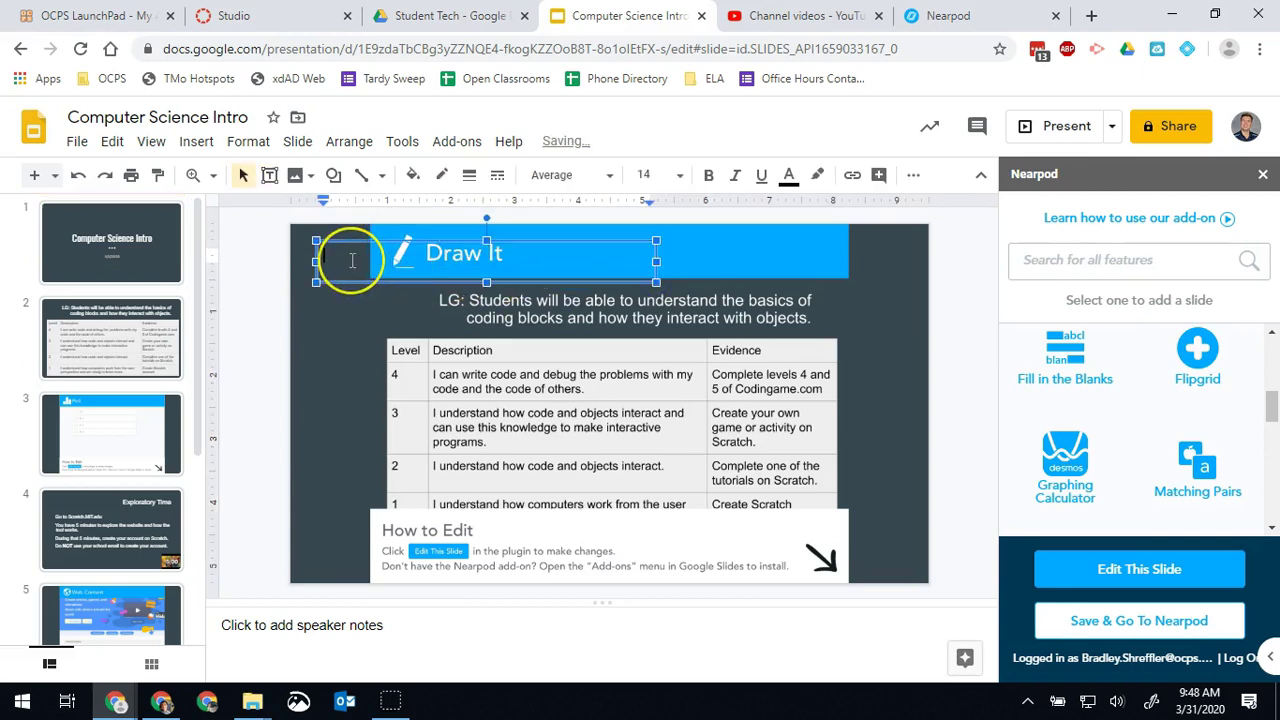
text(Circle where you)
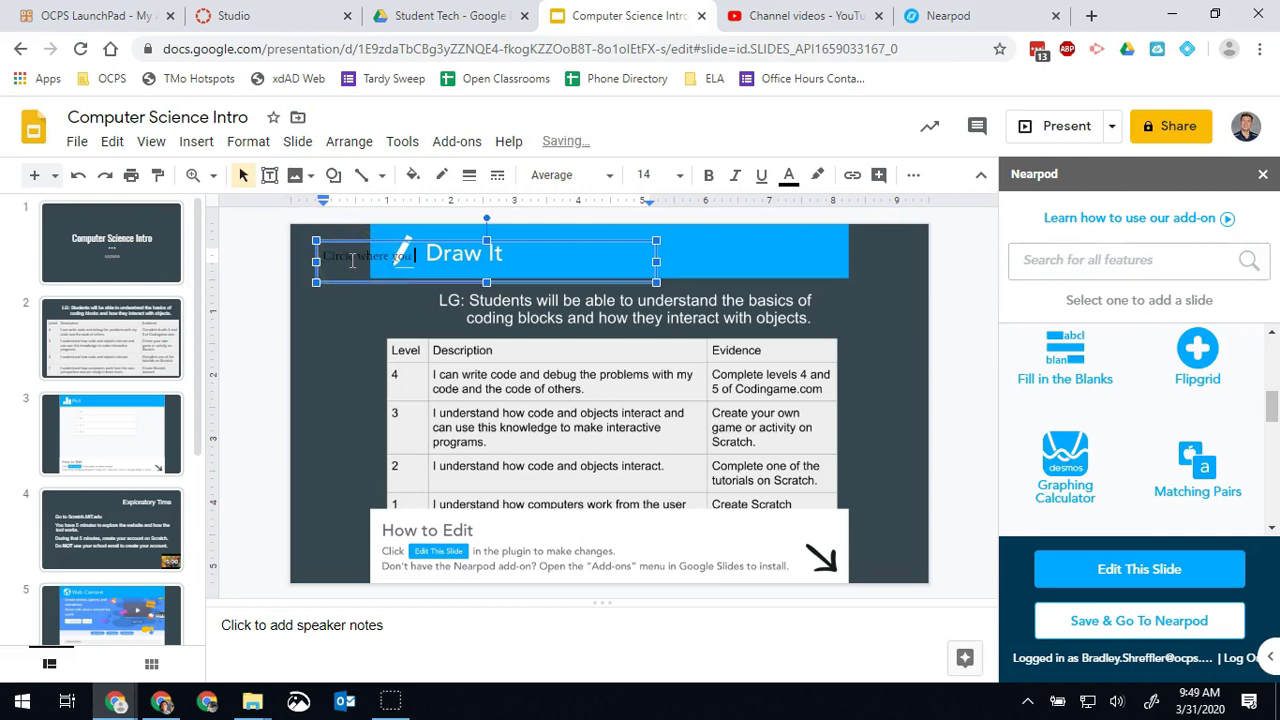
text( are on the learning scale.)
Step: Make the instruction black and 18 point, positioned just above the table
drag(543, 257, 322, 257)
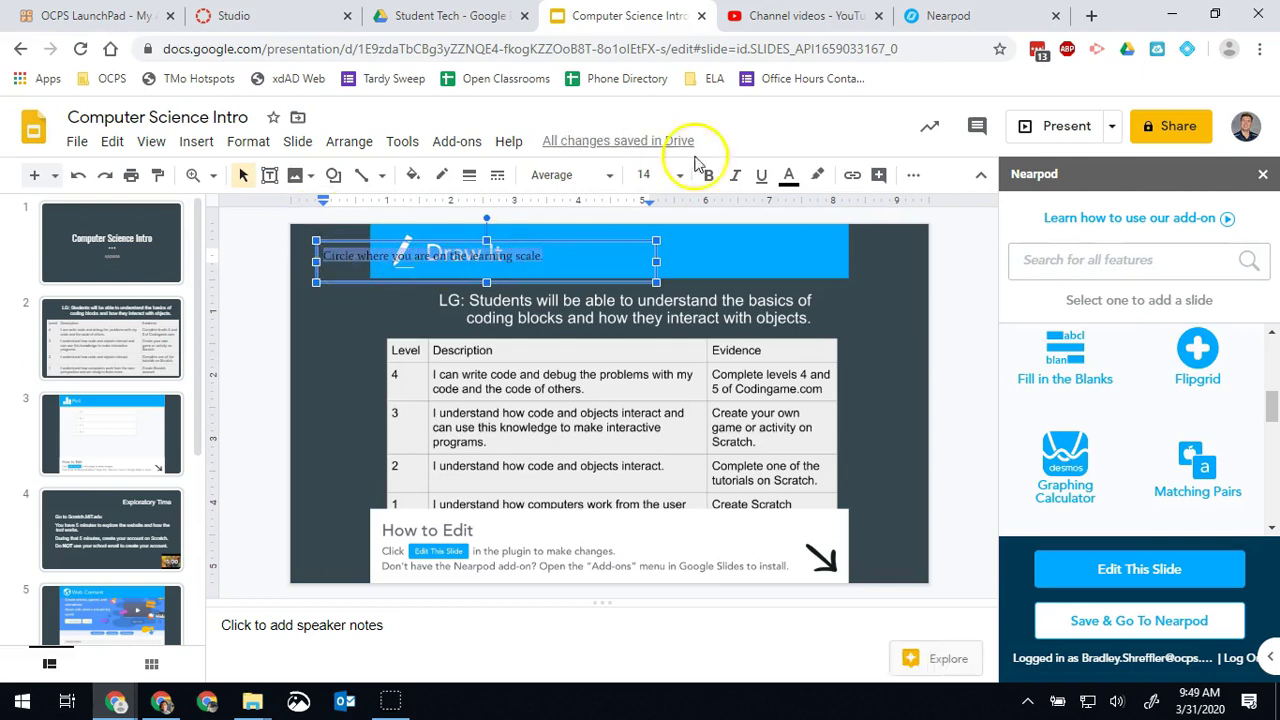
click(789, 175)
click(795, 211)
drag(553, 249, 731, 318)
click(674, 180)
click(651, 423)
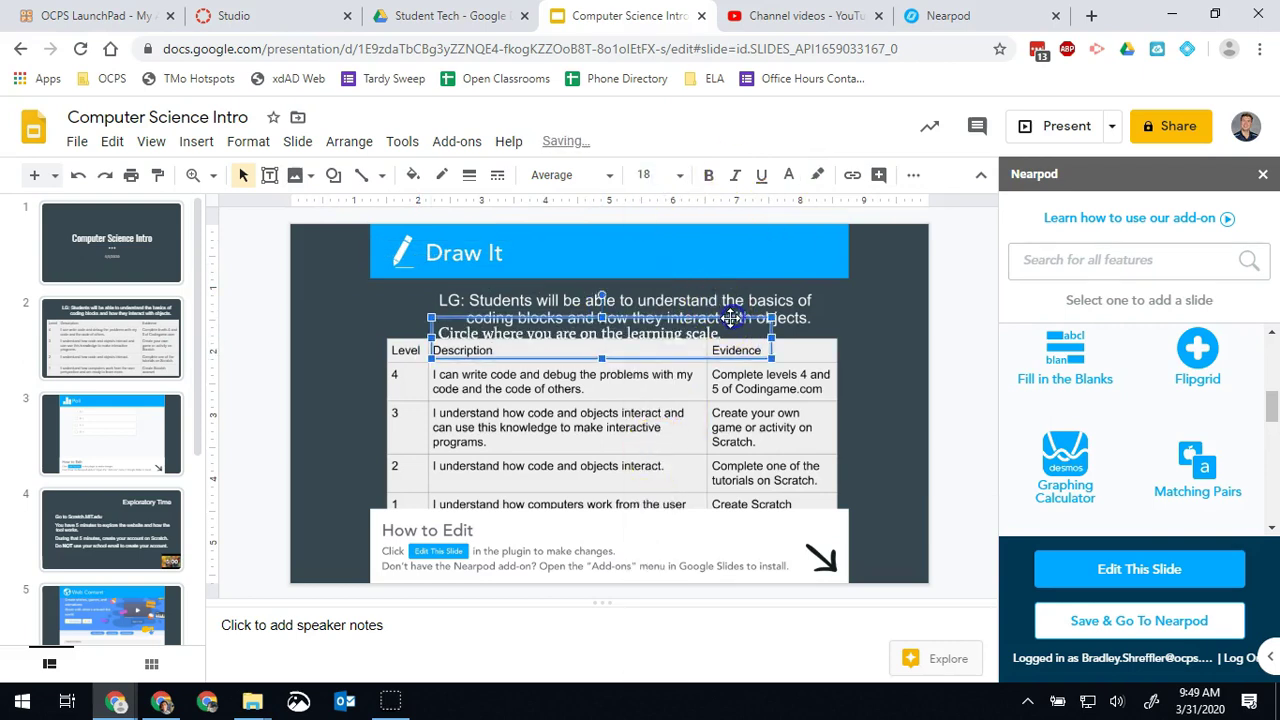
click(880, 468)
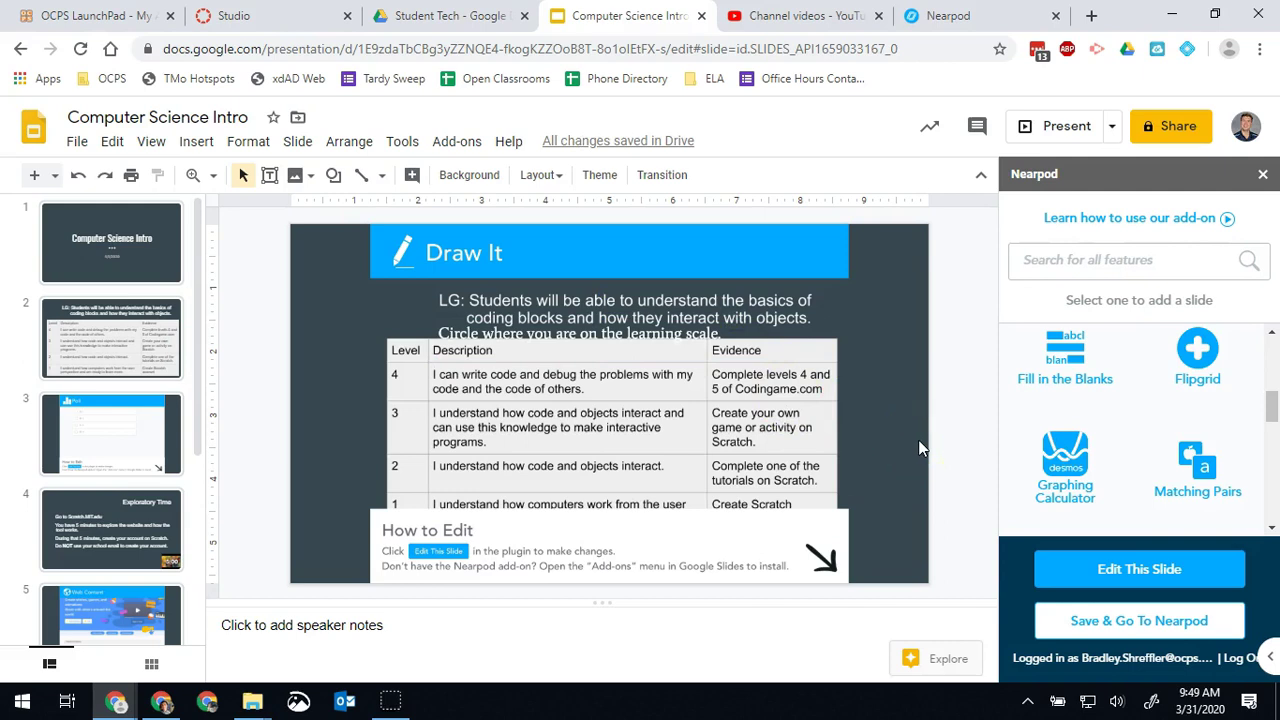
click(955, 514)
click(1098, 631)
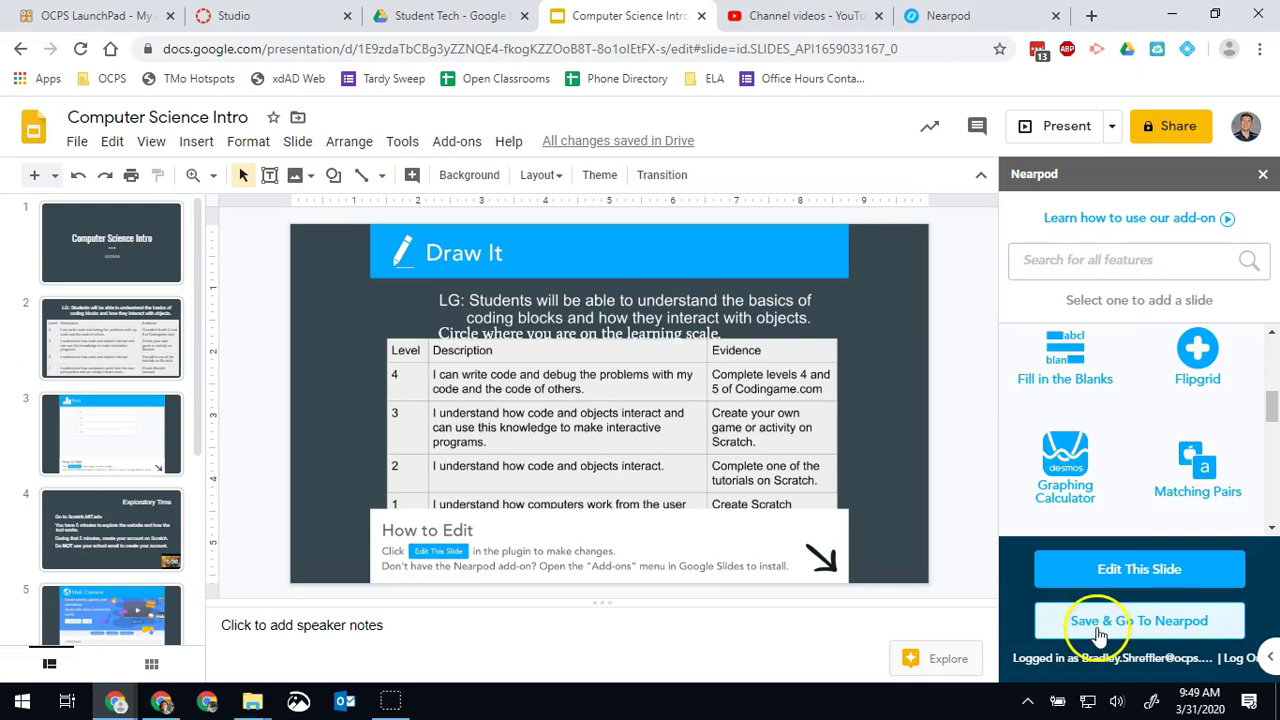